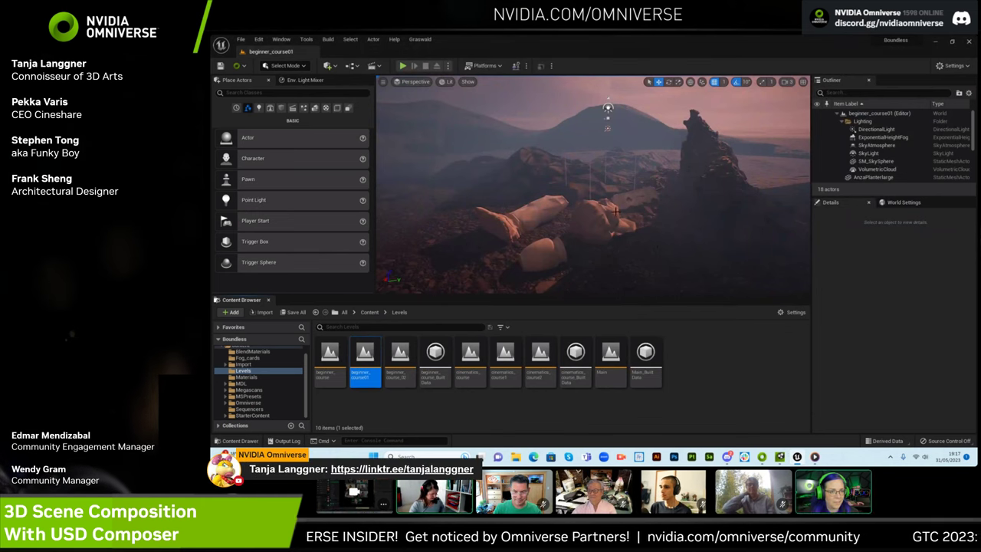
Orbit around the fallen statue, then show the Launcher Connectors list with the Unreal Engine 5.0 connector
right_click_drag(628, 198, 597, 204)
right_click_drag(657, 104, 596, 214)
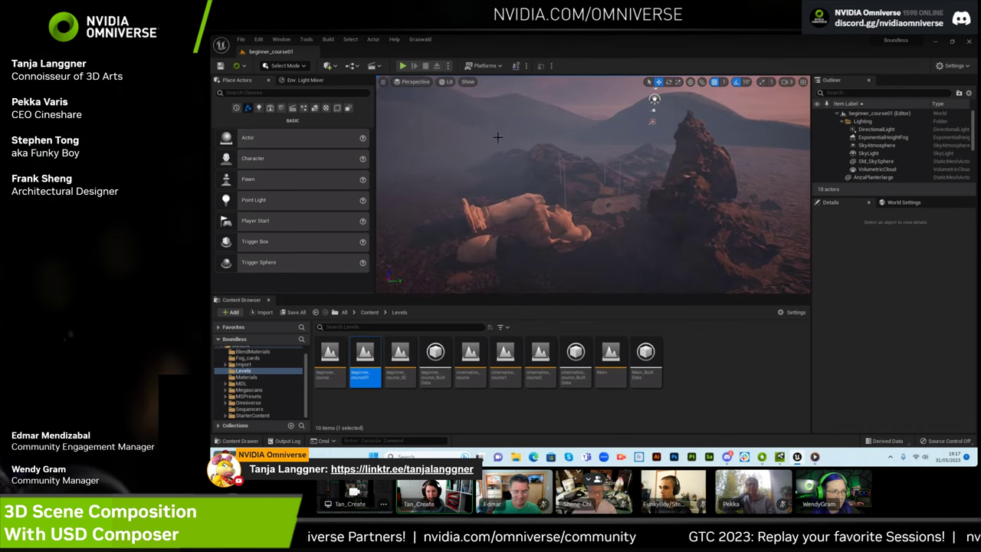
right_click_drag(571, 239, 582, 242)
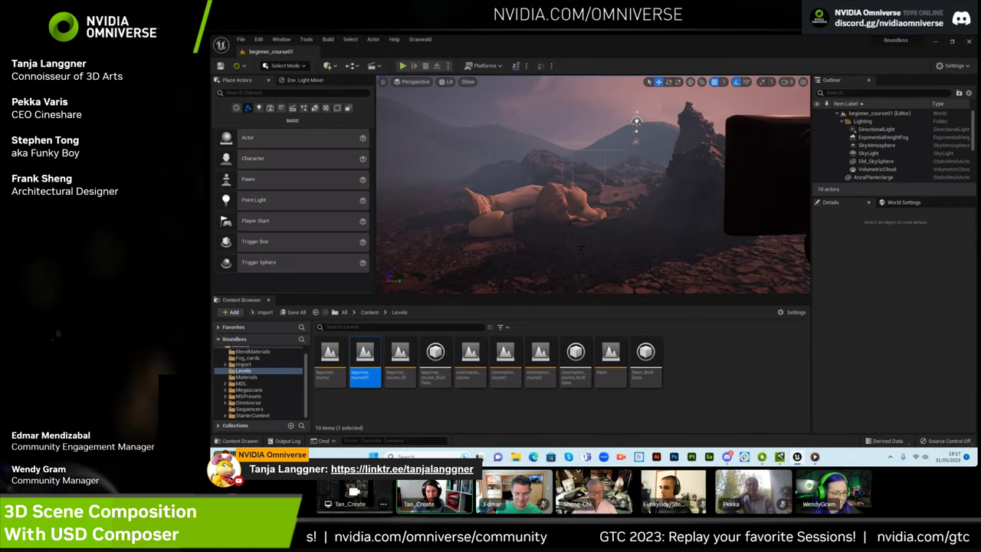
right_click_drag(567, 240, 450, 222)
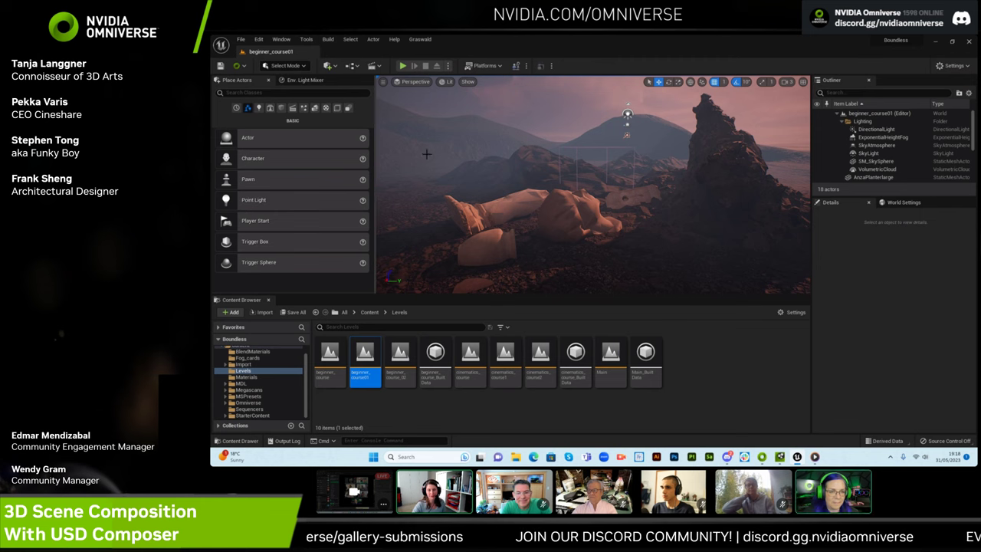
left_click(762, 456)
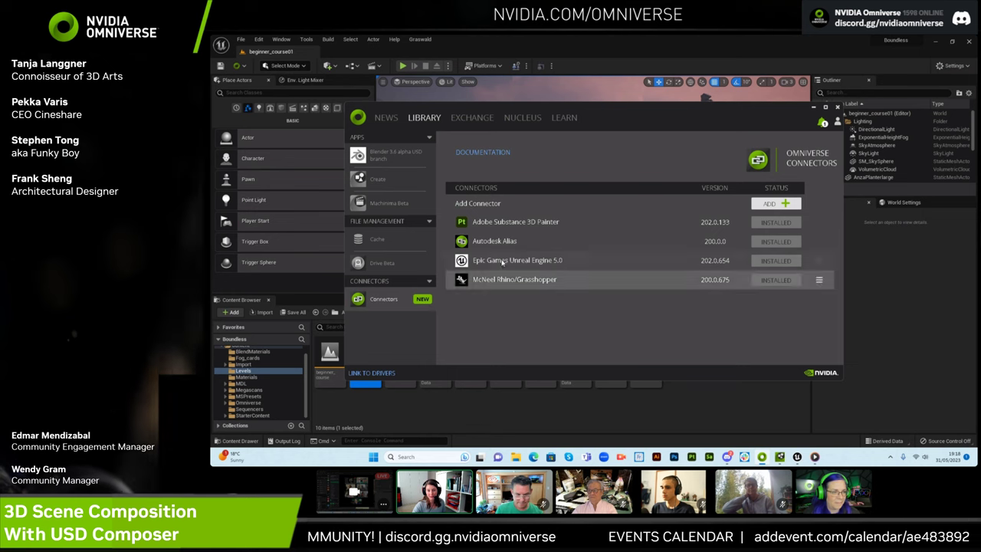
Bring the Unreal editor back and show the Omniverse plugin's dropdown options
left_click(586, 48)
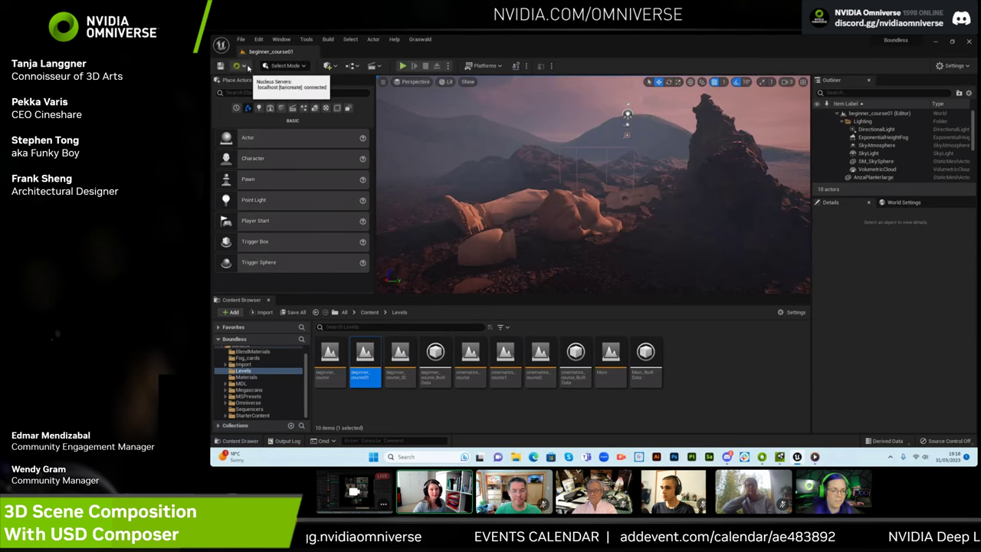
left_click(245, 68)
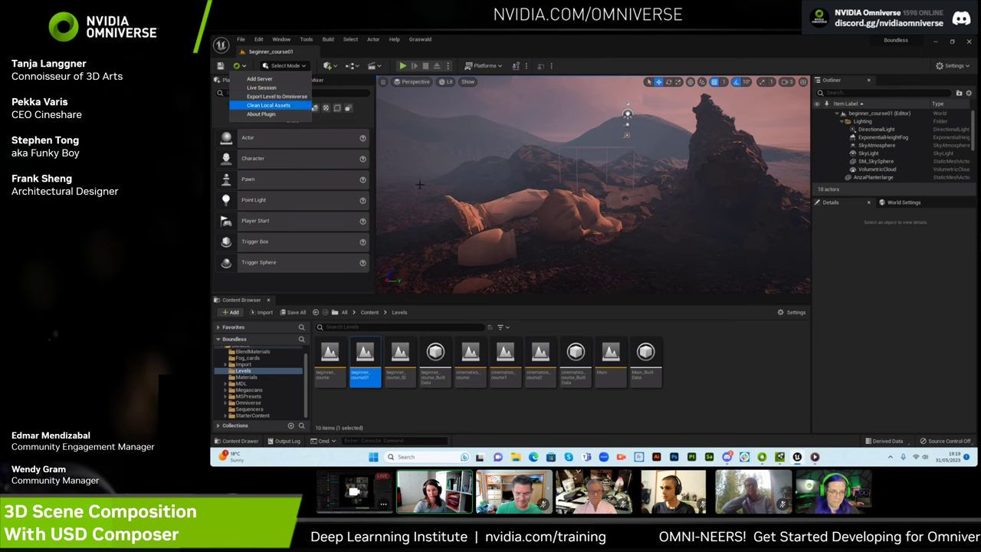
Start an Export to Omniverse of the fallen statue and accept the export settings
left_click(564, 219)
right_click(566, 208)
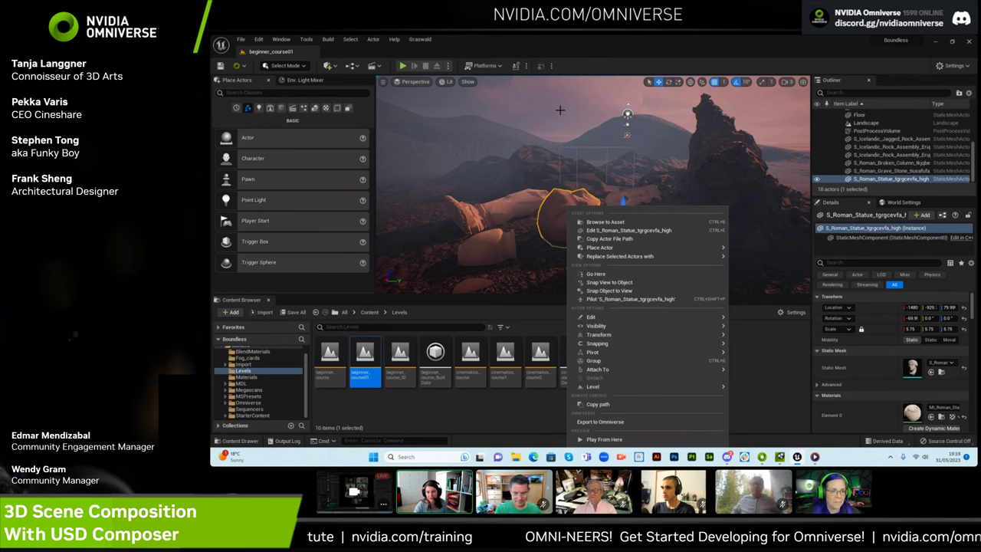
left_click(491, 146)
left_click(460, 130)
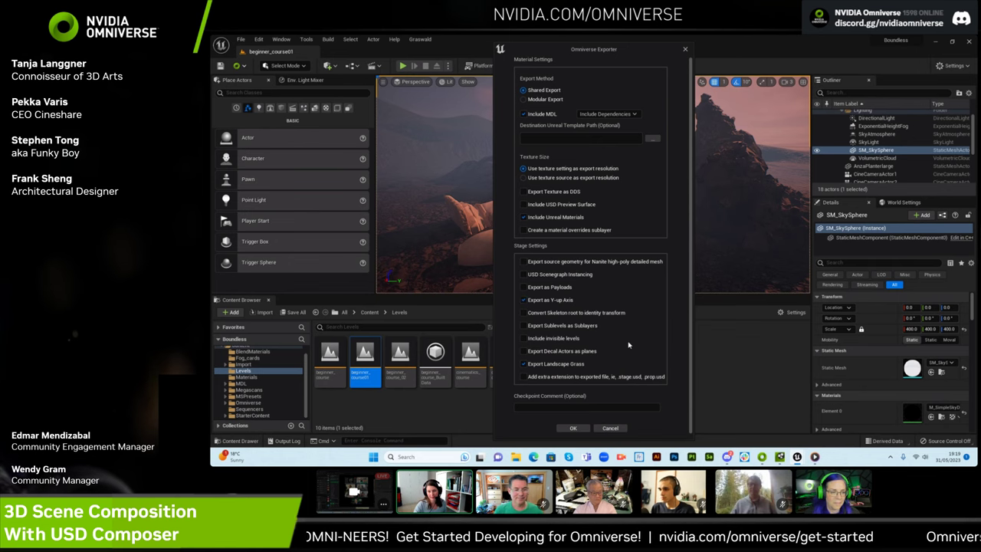
left_click(575, 427)
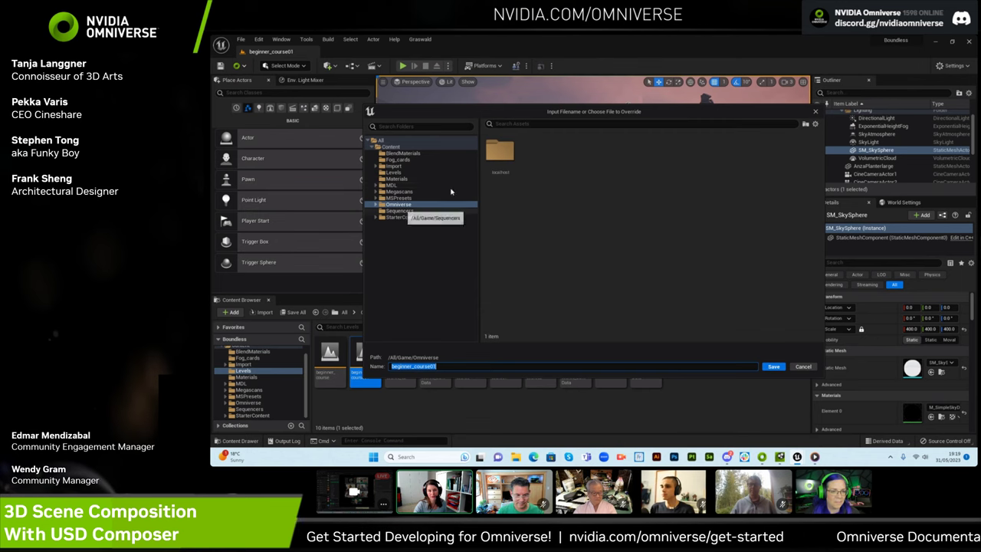
Browse to localhost/Projects, cancel the export, and bring USD Composer forward
double_click(501, 153)
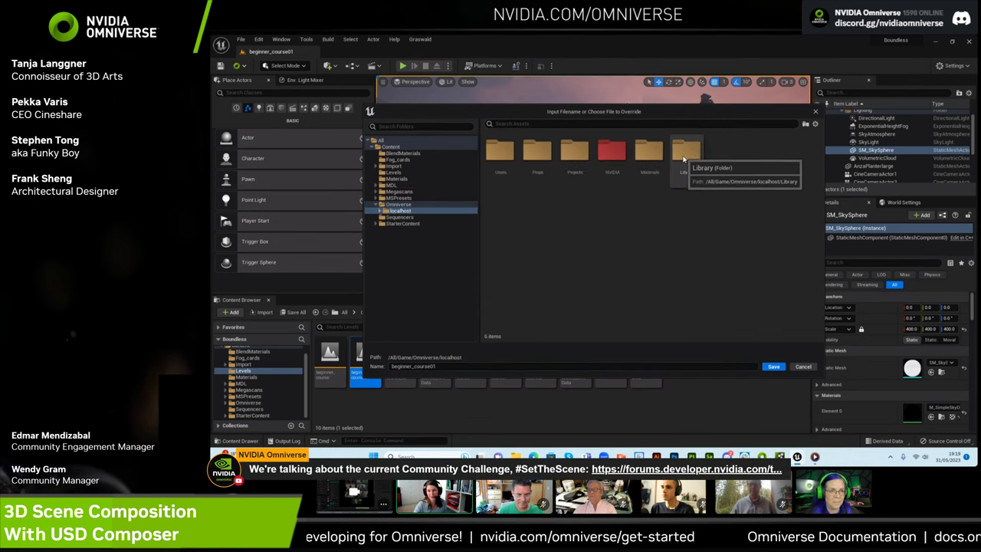
double_click(575, 153)
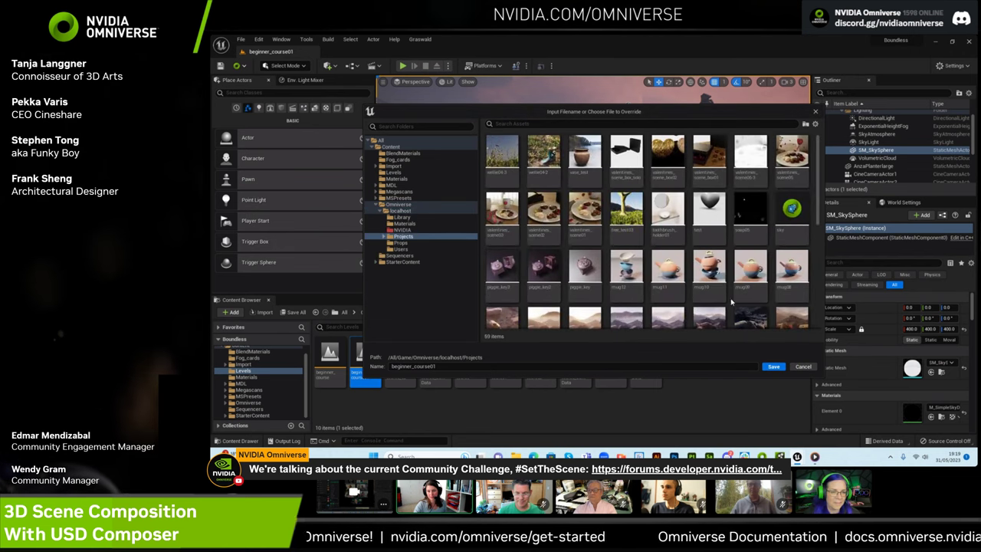
left_click(802, 367)
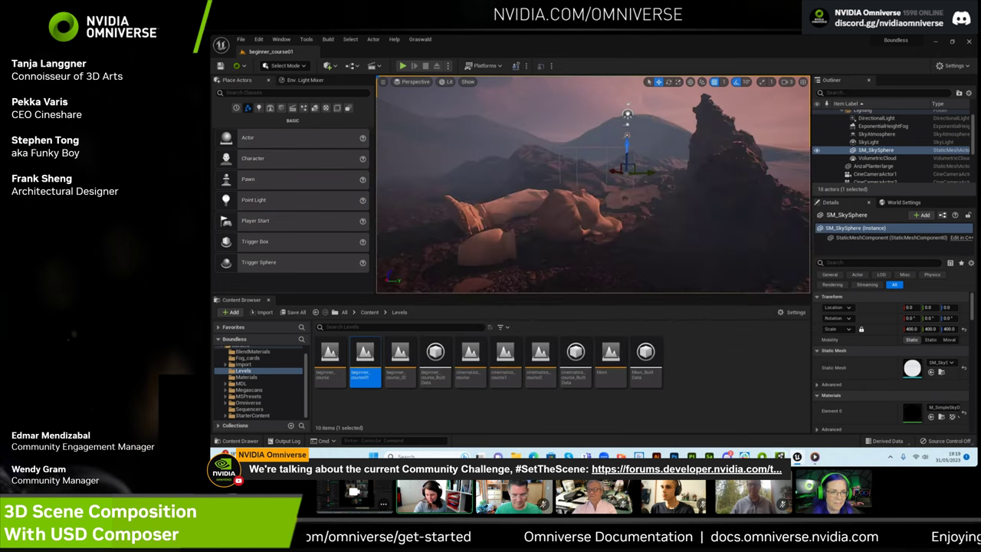
left_click(797, 458)
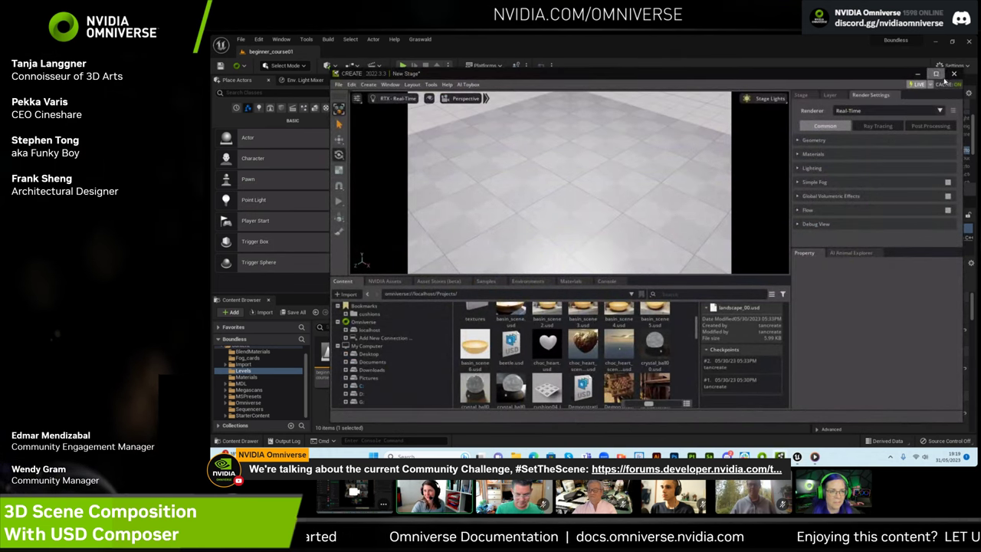
Maximize USD Composer and open landscape_00.usd from localhost Projects, discarding the new stage
left_click(936, 74)
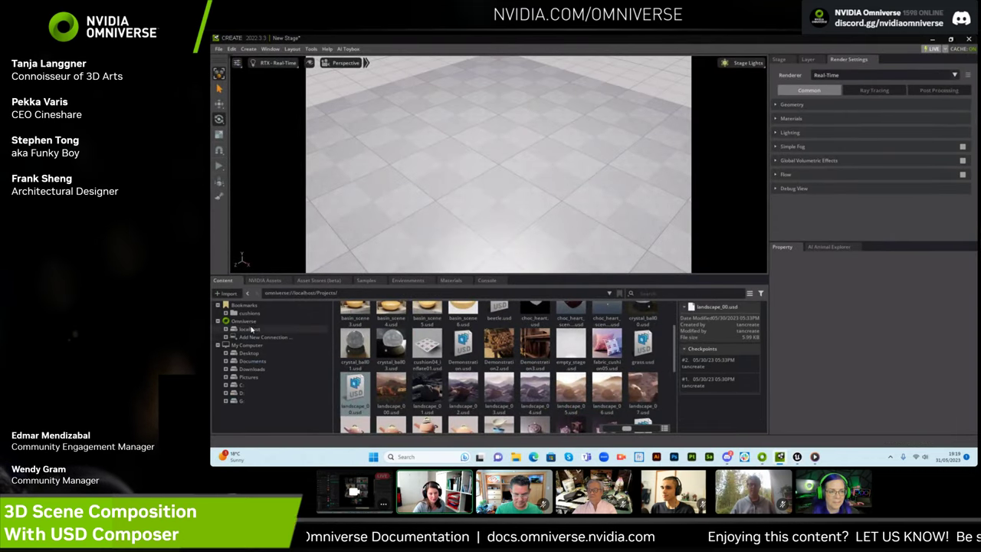
scroll(446, 376, "up", 2)
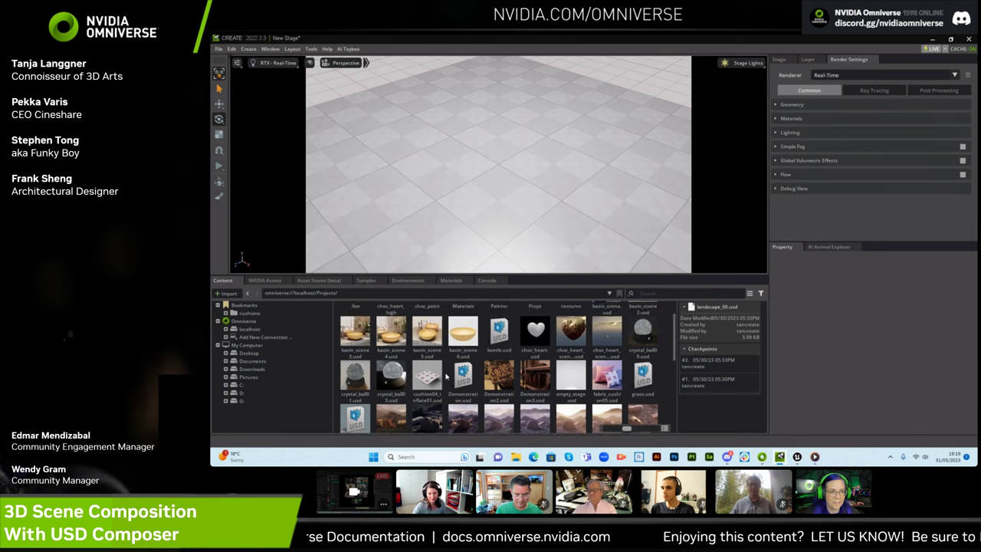
scroll(436, 371, "down", 2)
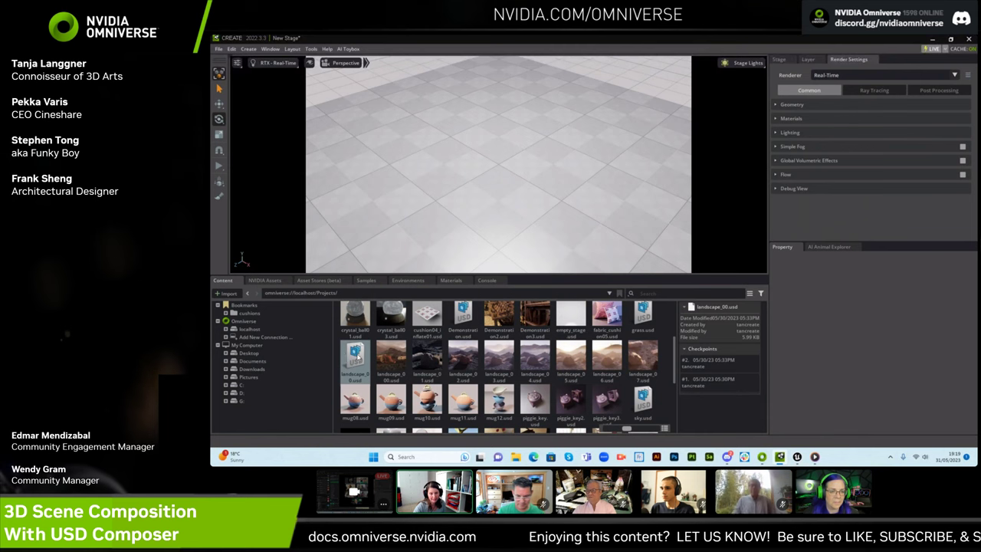
double_click(354, 357)
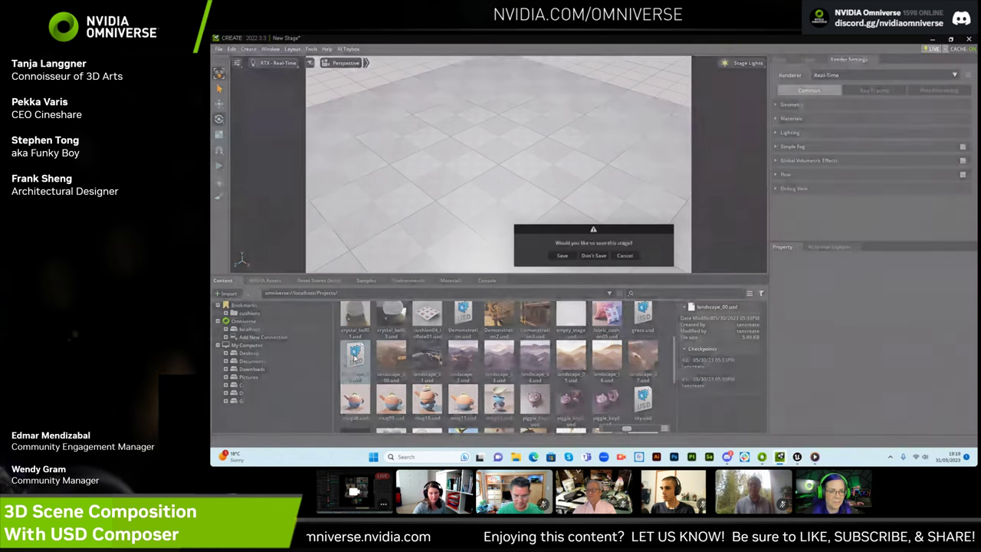
left_click(596, 259)
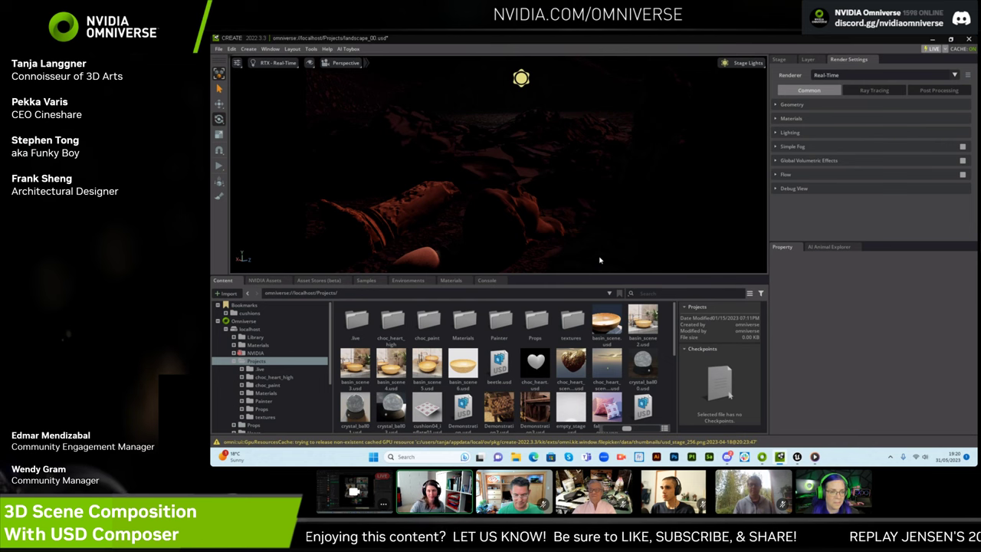
Add the CumulusLight sky to the scene, enlarge the viewport, and select the Environment prim
left_click(407, 281)
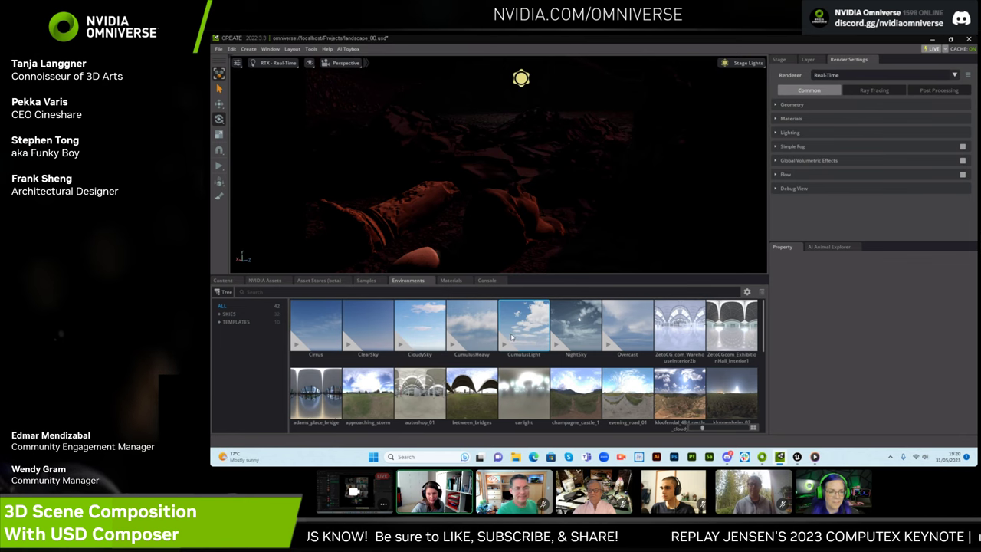
left_click_drag(515, 332, 456, 71)
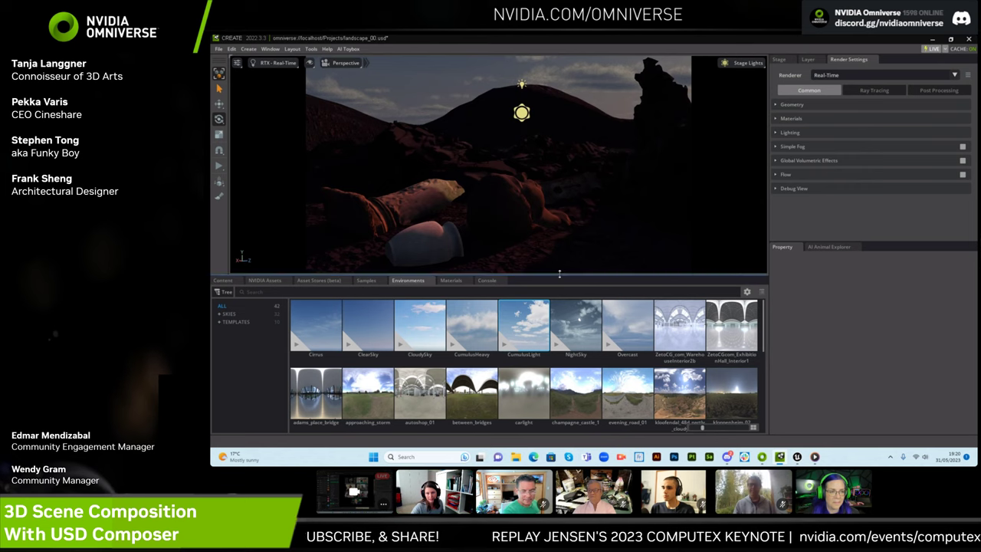
left_click_drag(559, 274, 563, 326)
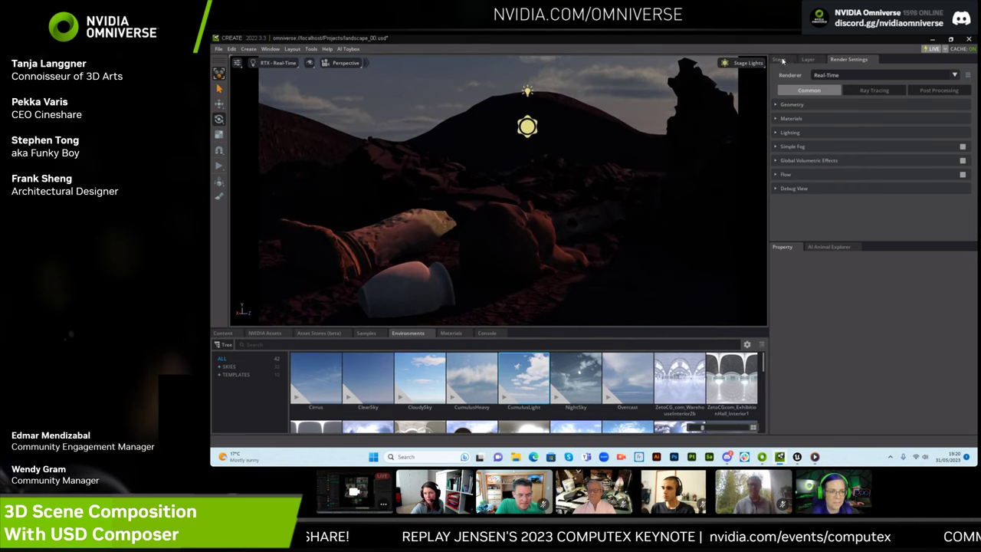
left_click(779, 60)
left_click(792, 97)
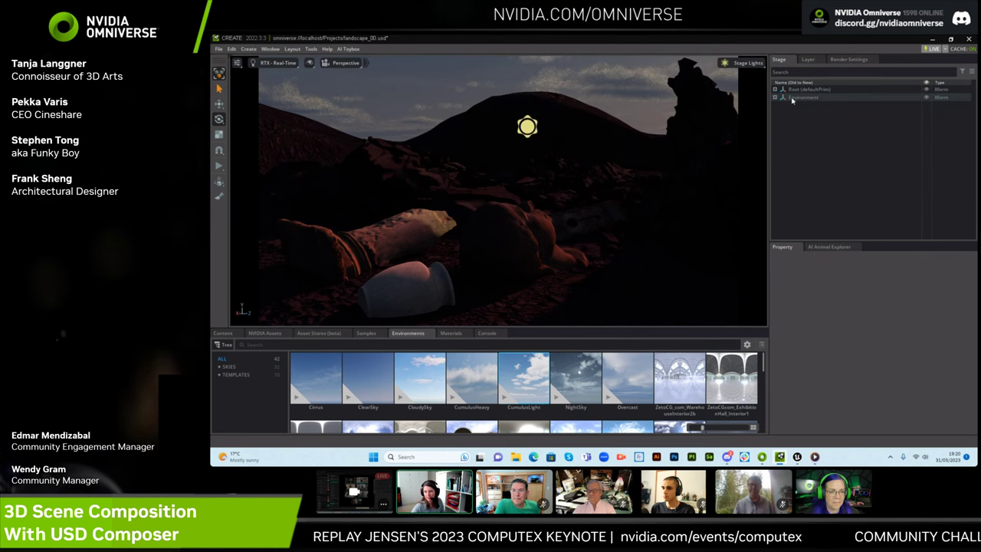
Set the DomeLight under Environment/sky to intensity 3.0
left_click(792, 98)
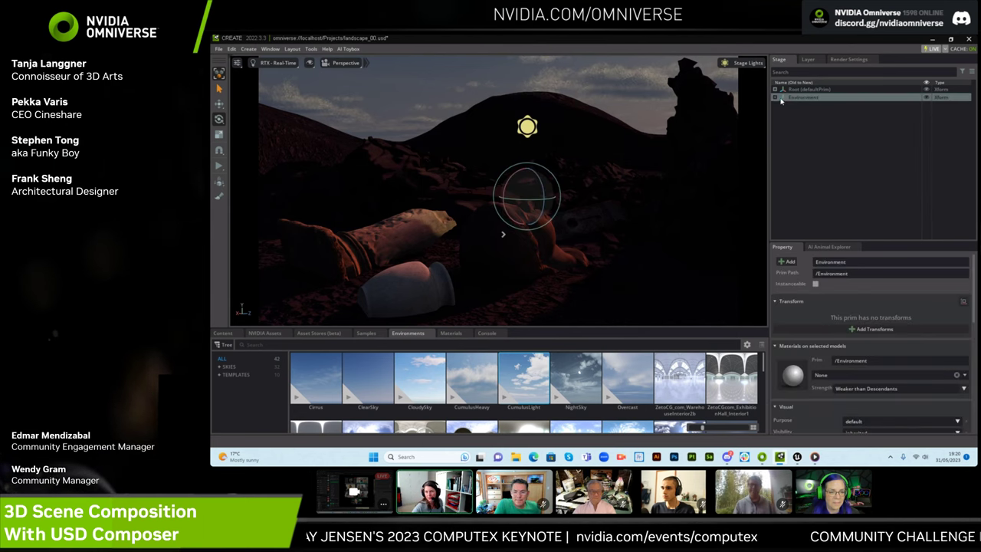
left_click(775, 98)
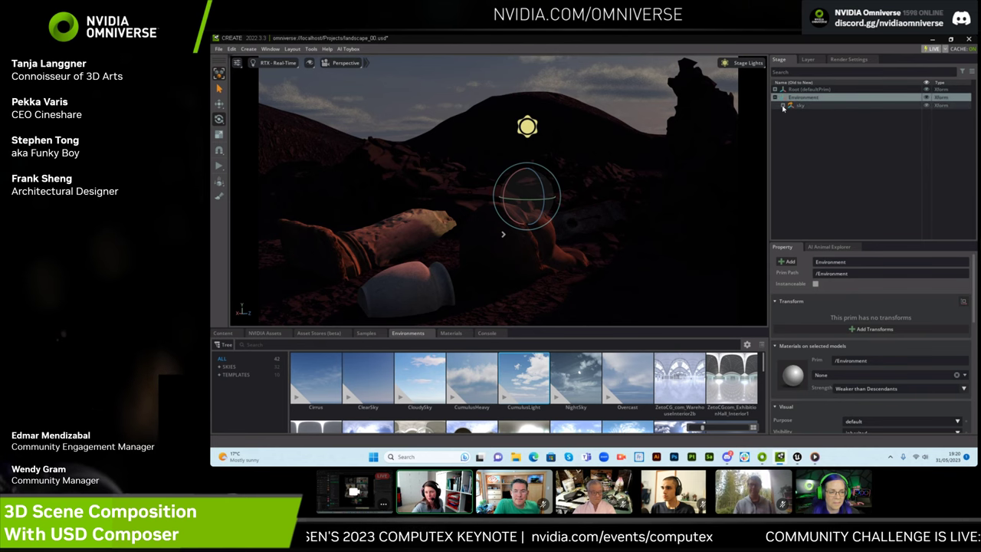
left_click(782, 105)
left_click(816, 128)
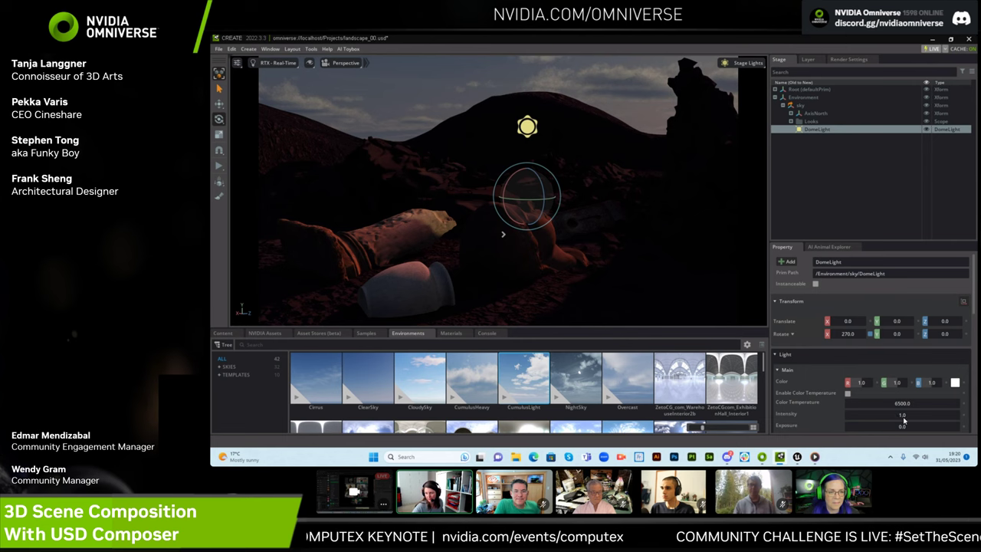
key("Return")
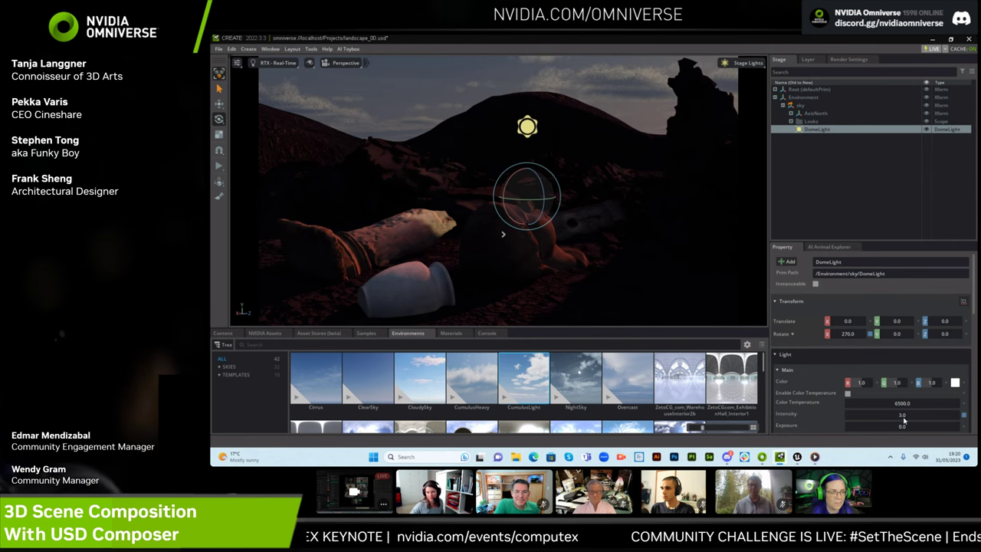
Rotate the sky environment around Y and move the time of day to about 7 AM
left_click(800, 98)
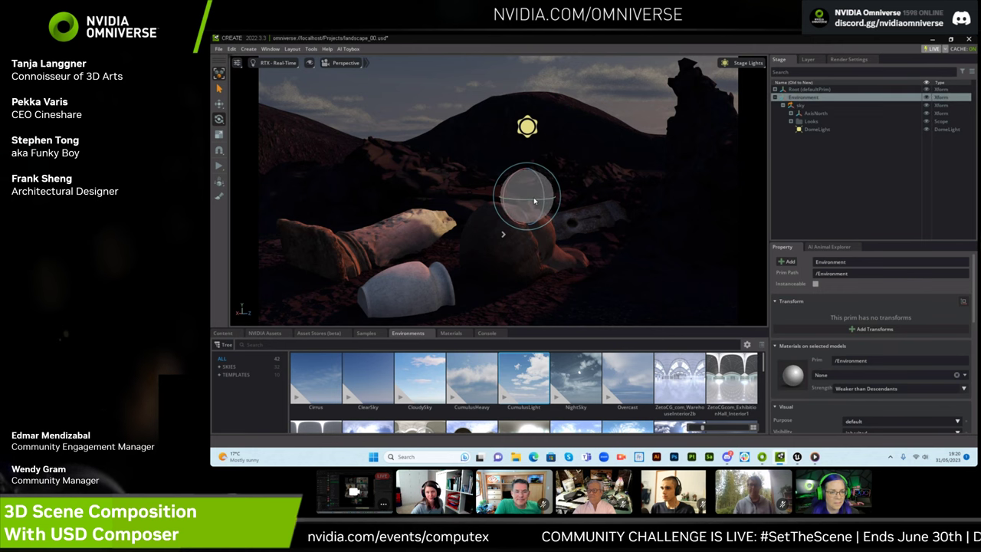
left_click_drag(534, 201, 540, 199)
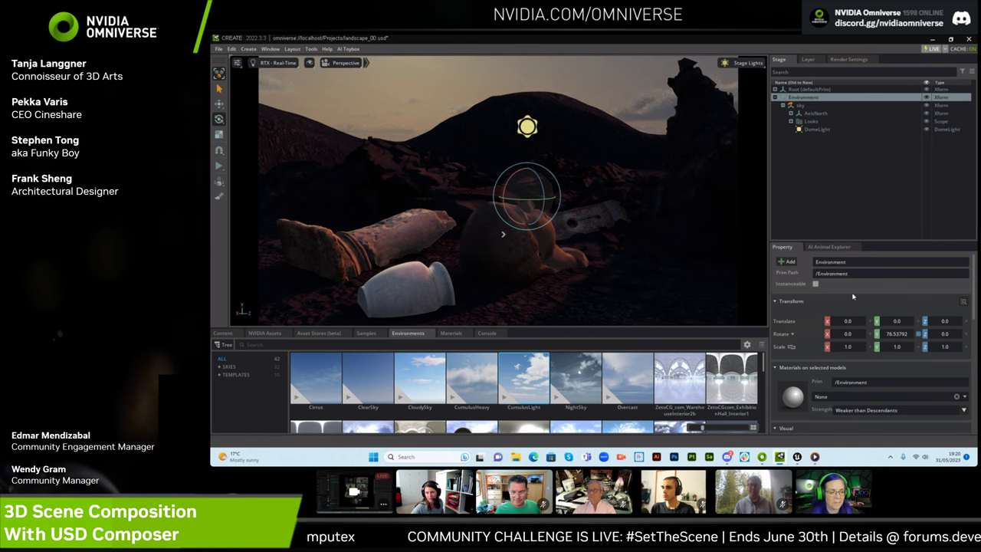
scroll(878, 389, "down", 5)
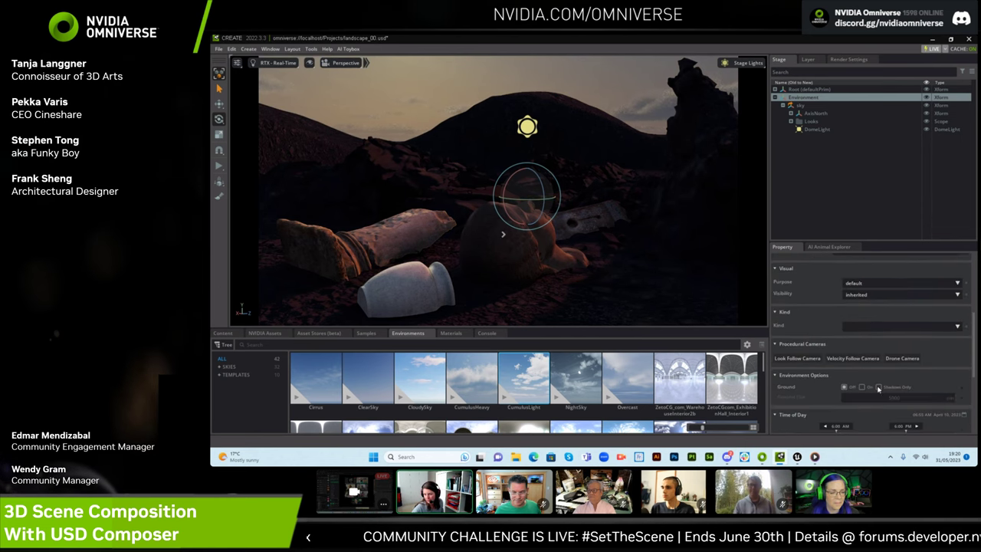
scroll(850, 382, "down", 2)
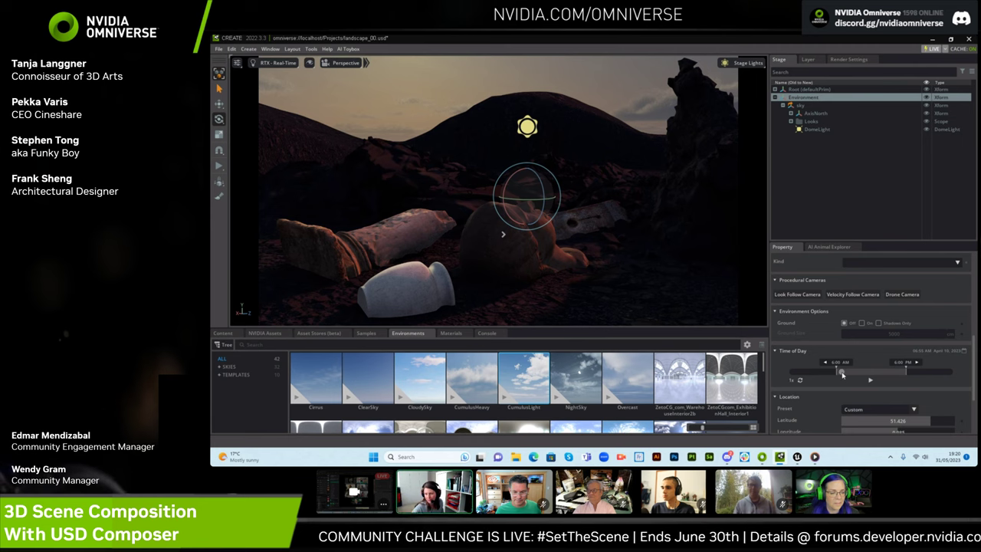
mouse_move(842, 374)
left_mouse_down()
mouse_move(868, 373)
mouse_move(846, 375)
left_mouse_up()
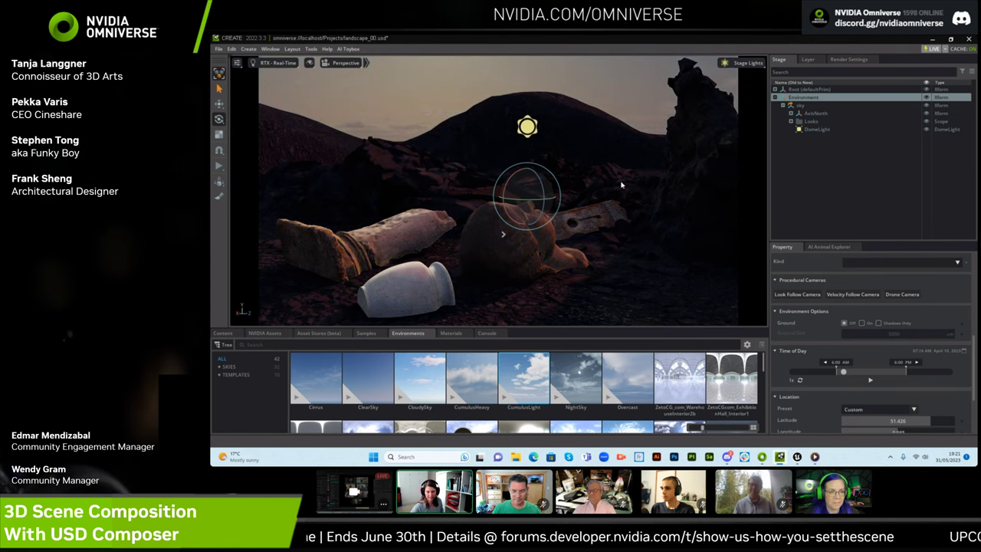
left_click_drag(621, 184, 552, 170, "alt")
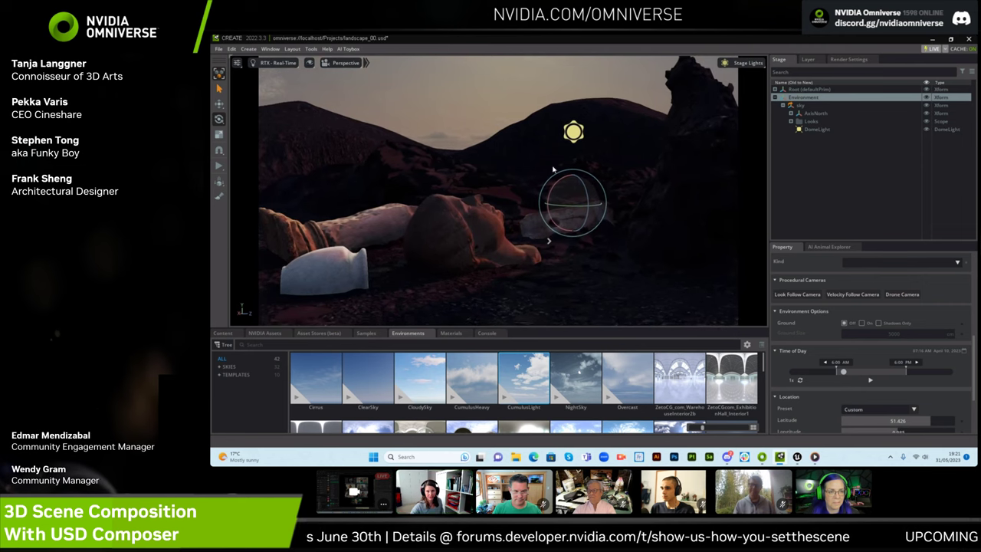
left_click(342, 62)
Preview the scene through CineCameraActor1 and CineCameraActor2, then return to Perspective
mouse_move(353, 84)
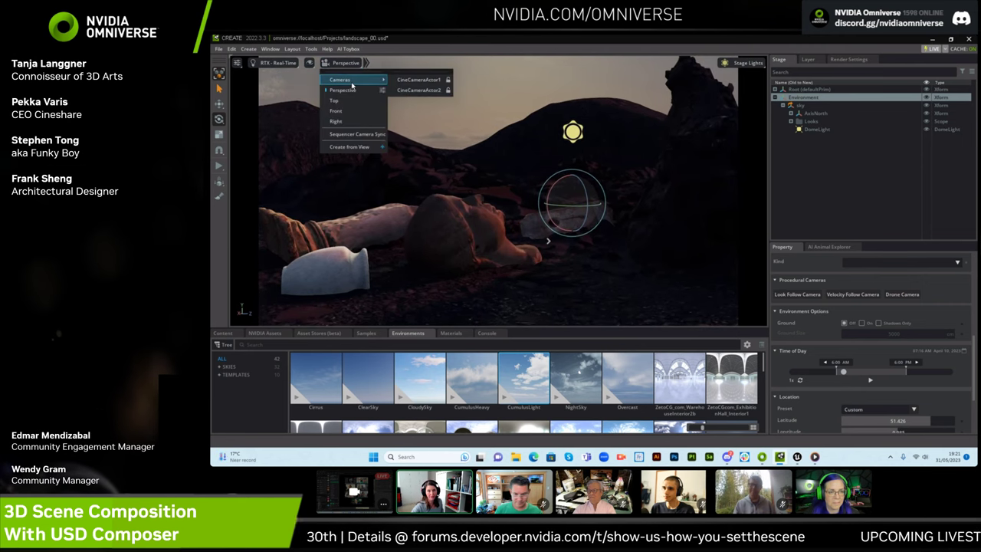
left_click(411, 81)
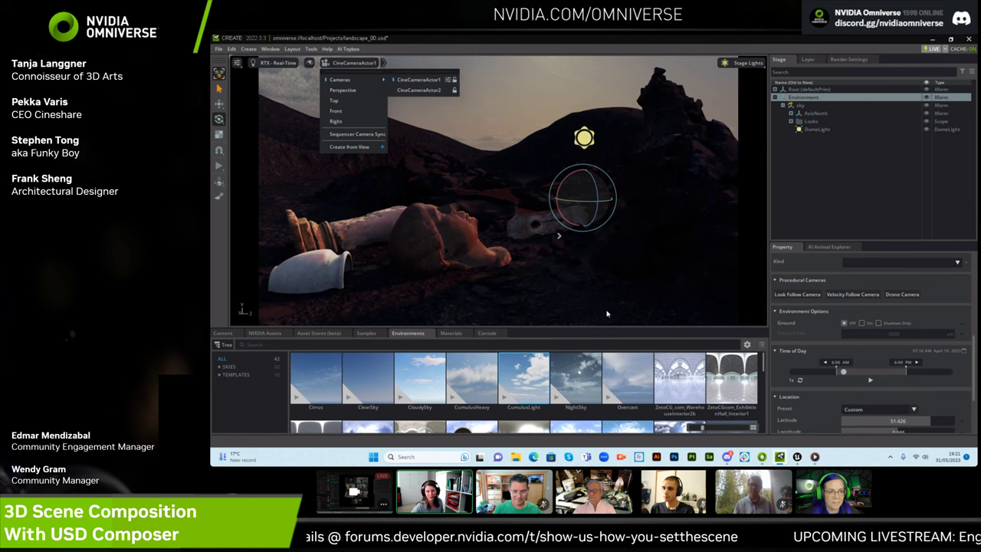
left_click(419, 90)
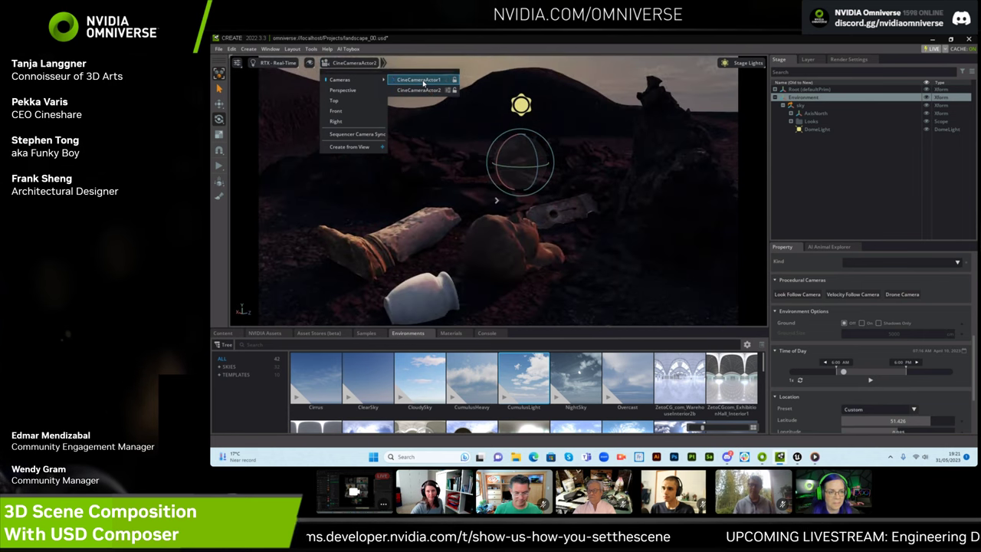
left_click(422, 82)
left_click(343, 90)
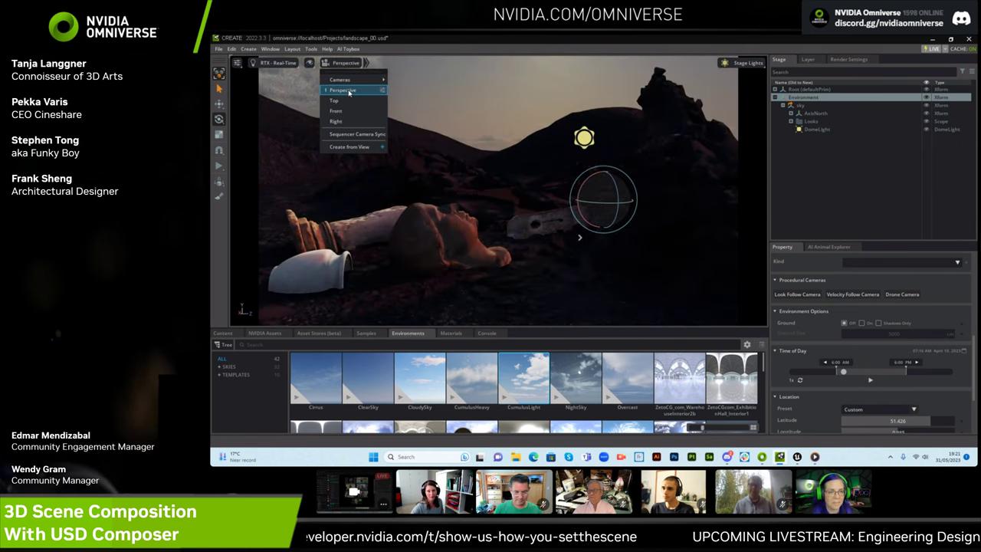
left_click(610, 266)
Orbit to a low angle on the statue's head and create a Camera from this view
left_click_drag(584, 258, 607, 259, "alt")
scroll(577, 272, "up", 2)
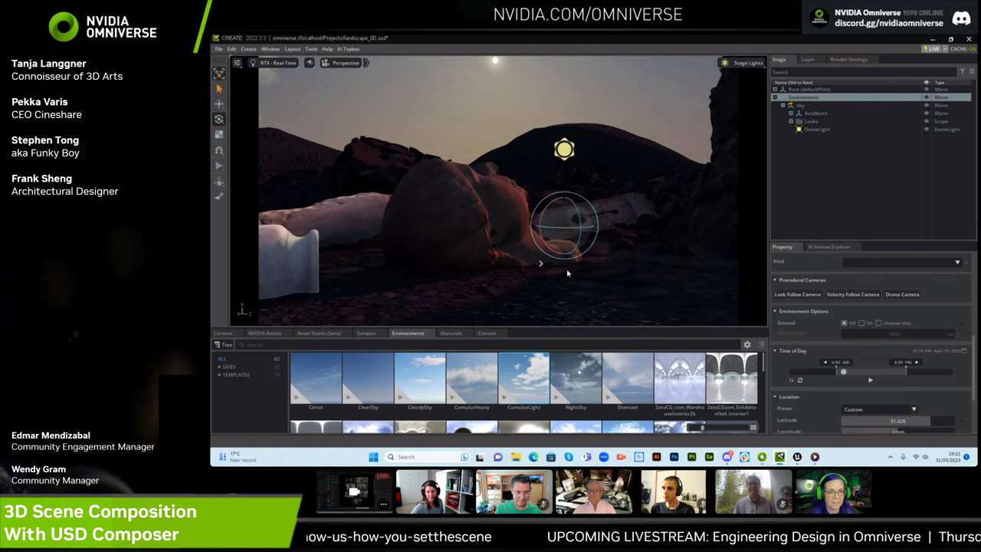
left_click_drag(551, 206, 590, 201, "alt")
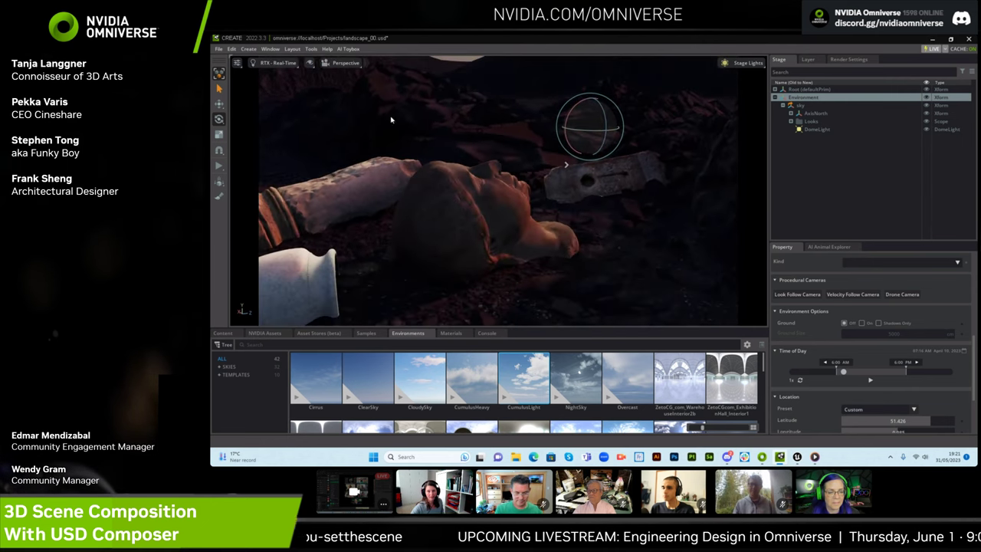
left_click(341, 63)
left_click(351, 147)
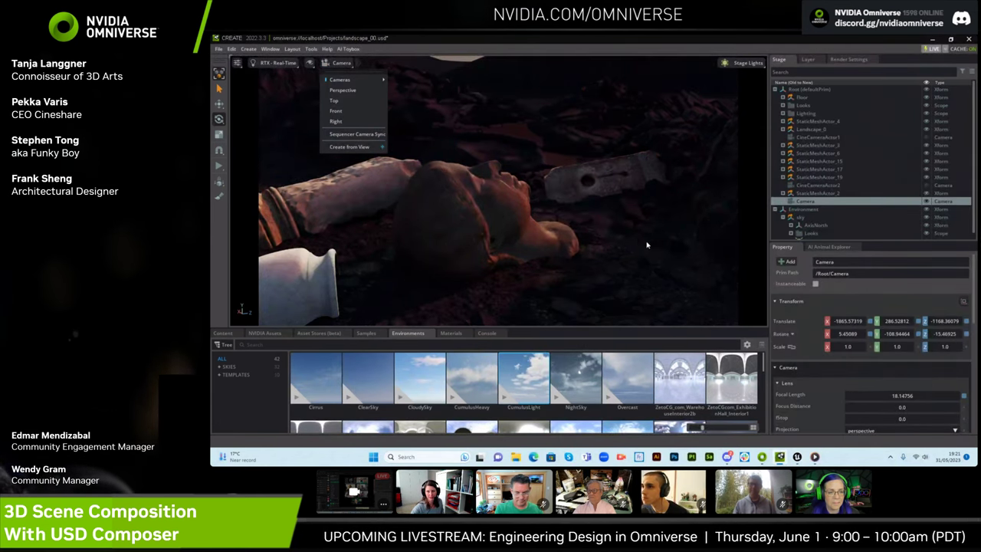
Pull the Camera back to a wider shot with the sun in frame and show Render Settings
right_click_drag(648, 245, 692, 246)
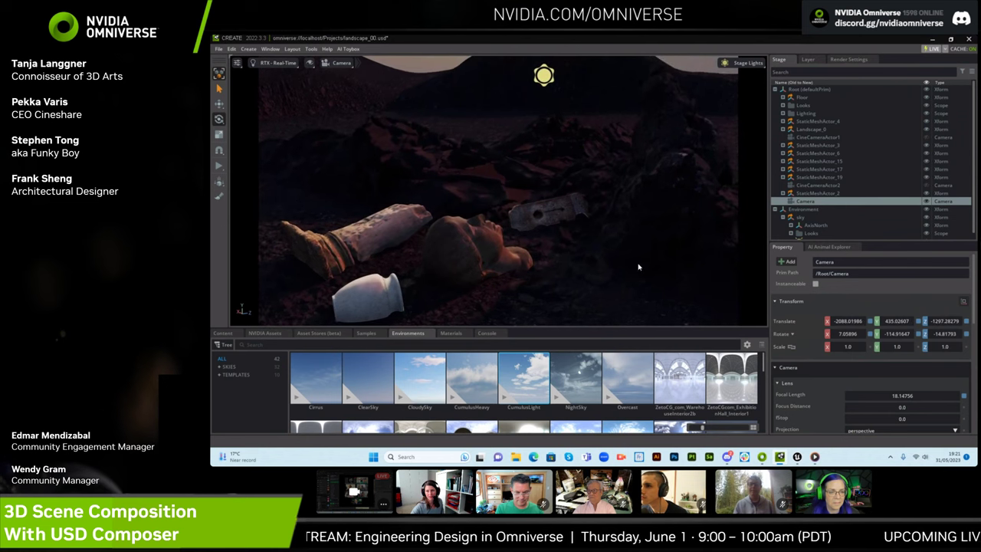
left_click(848, 59)
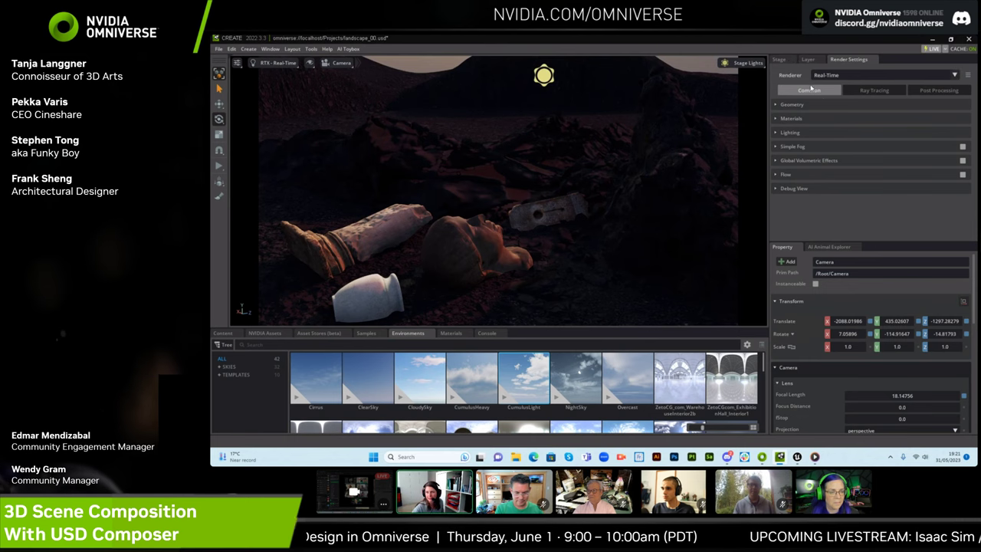
Enable Global Volumetric Effects for fog and reframe the hazy scene
left_click(962, 160)
mouse_move(582, 270)
left_mouse_down("alt")
mouse_move(565, 279)
mouse_move(565, 267)
left_mouse_up("alt")
middle_click_drag(564, 268, 602, 246)
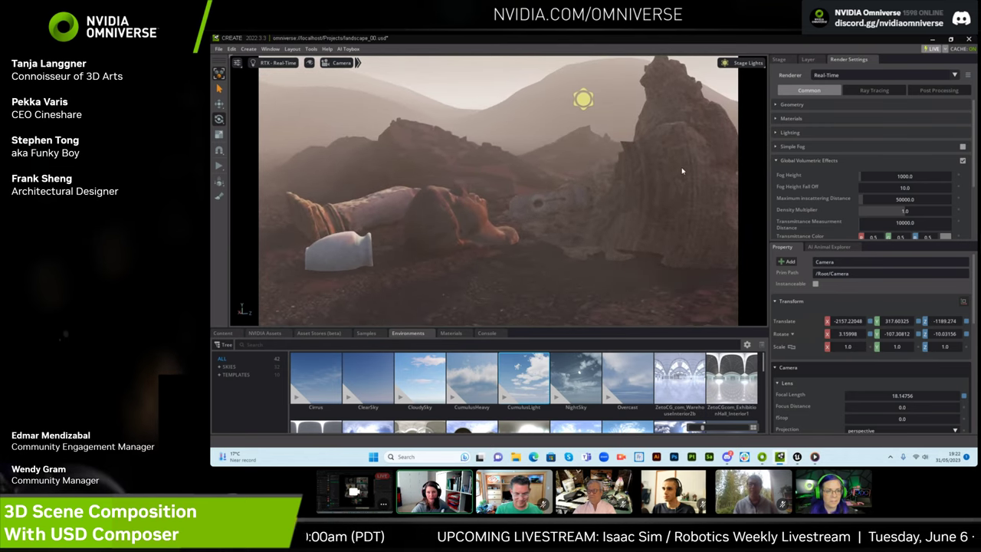
Paste the MI_Icelandic_Rocky_Ground material onto the jagged rock on the right
left_click(414, 148)
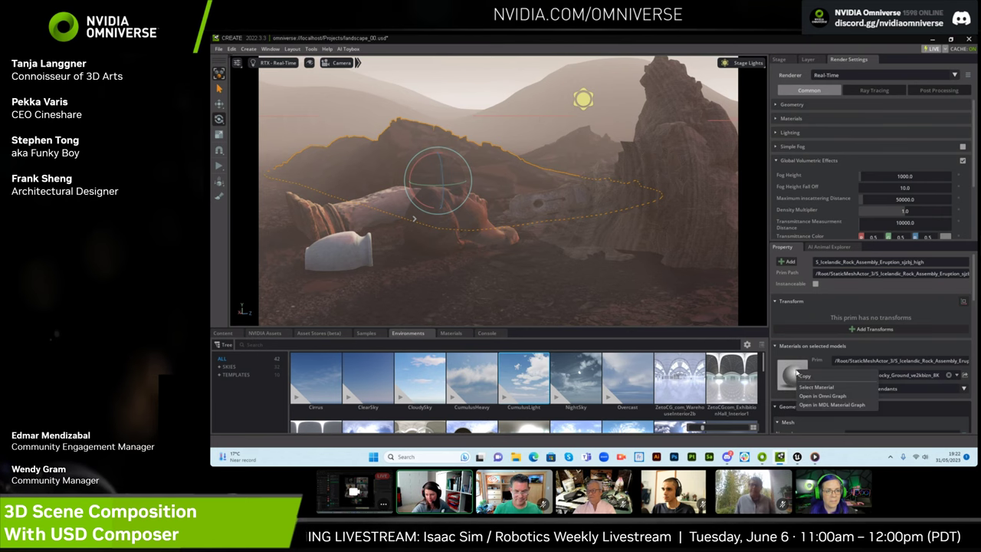
left_click(678, 184)
right_click(796, 377)
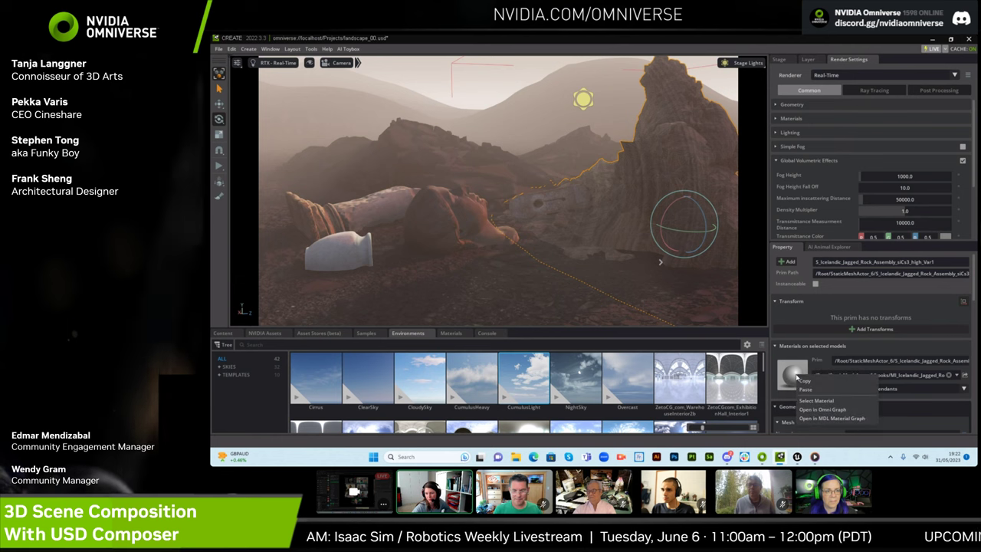
left_click(805, 390)
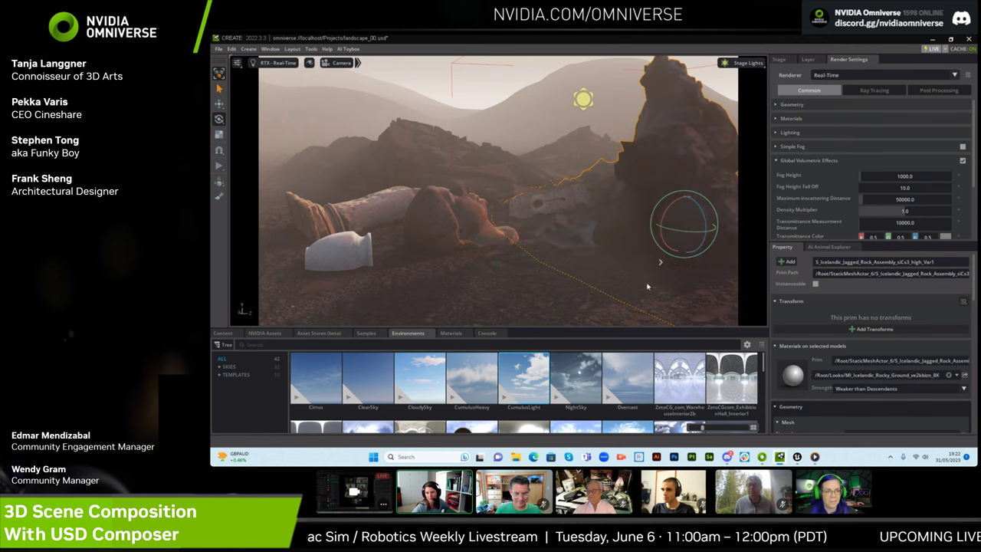
Select the sky sphere and orbit the view to reframe the statue and rocks
left_click(487, 88)
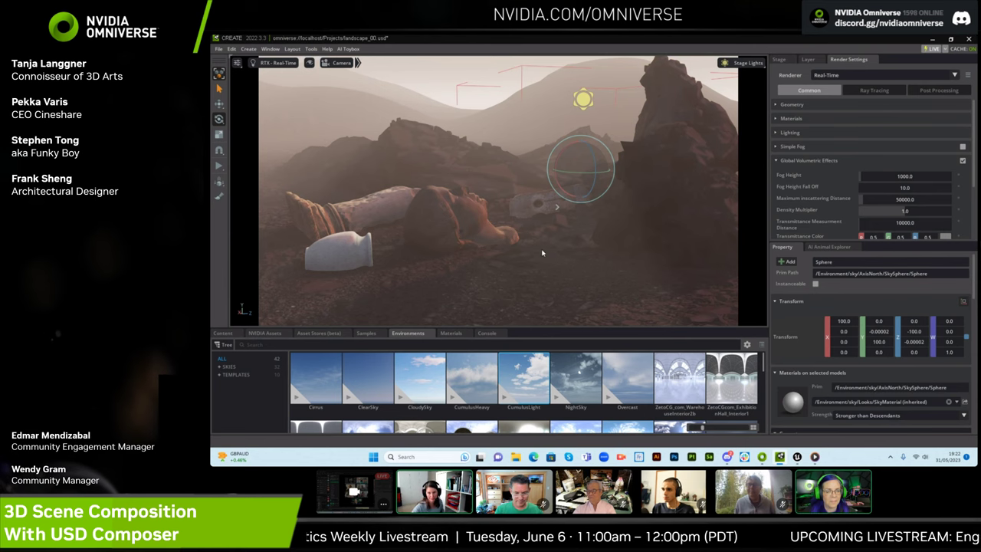
left_click_drag(547, 241, 528, 245, "alt")
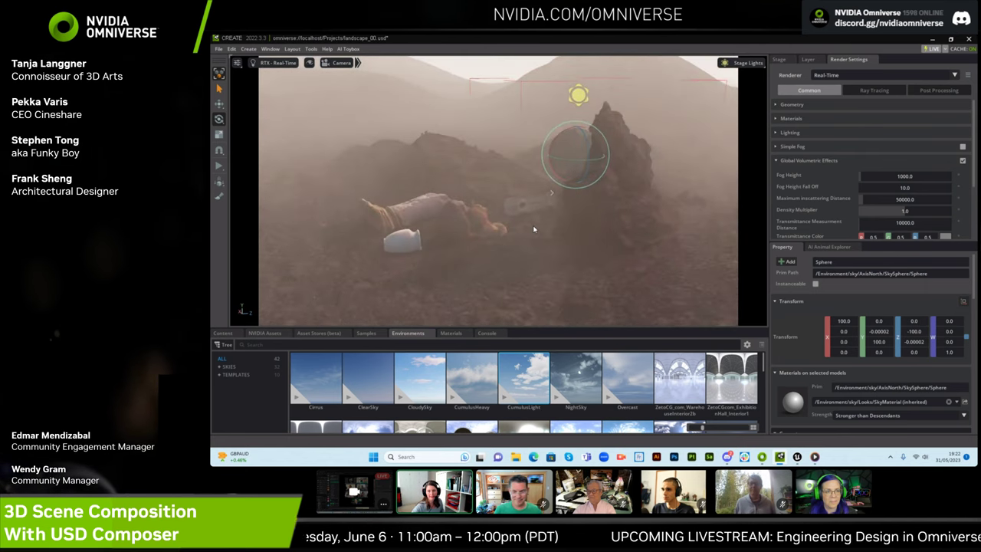
scroll(534, 229, "up", 3)
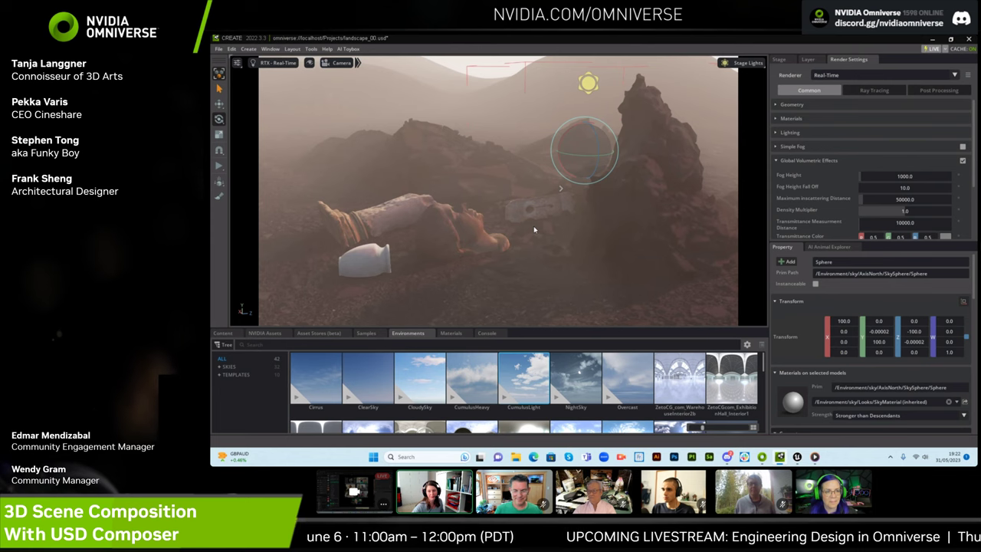
left_click_drag(532, 176, 536, 236, "alt")
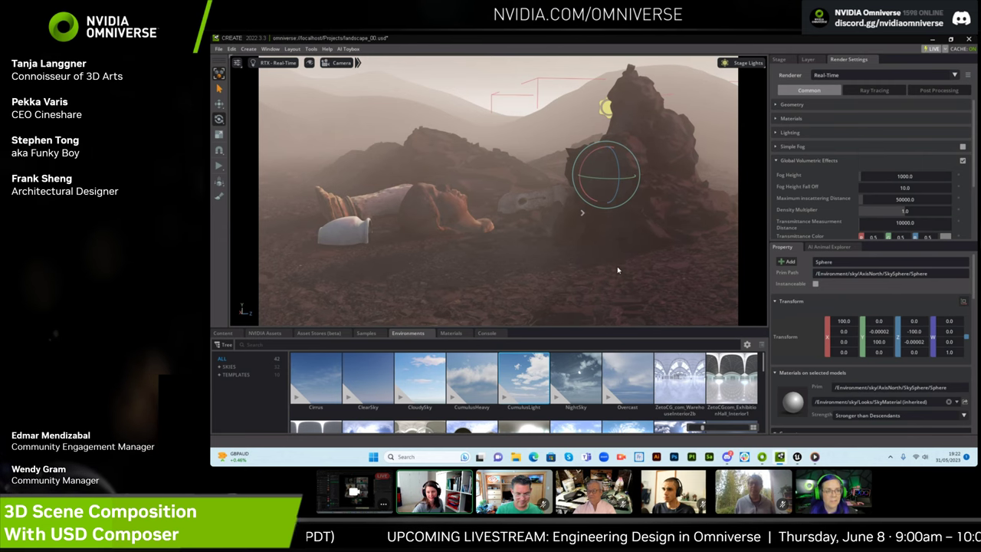
Open landscape_07.usd from Projects without saving, then tilt the path-traced Camera_01 view toward the rocks
left_click(222, 332)
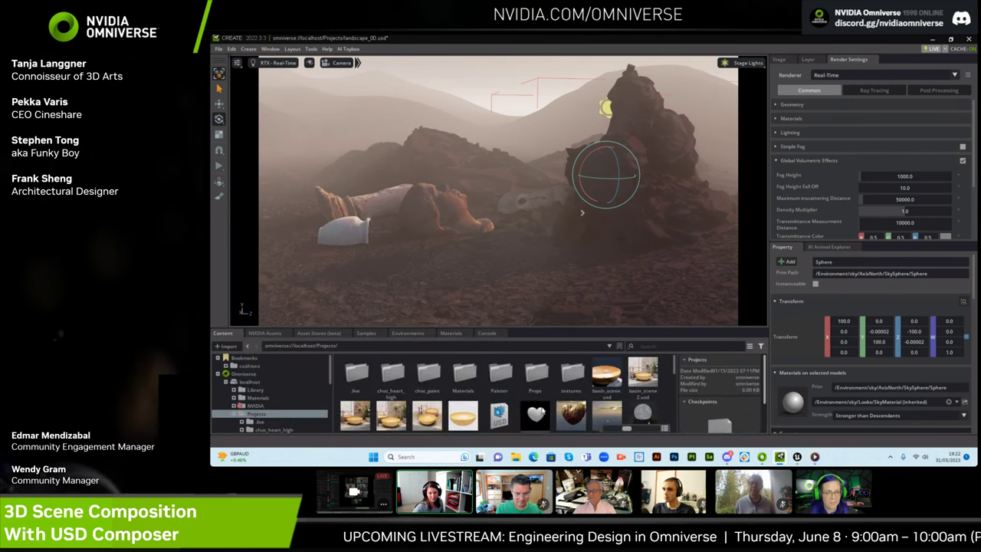
scroll(565, 408, "down", 2)
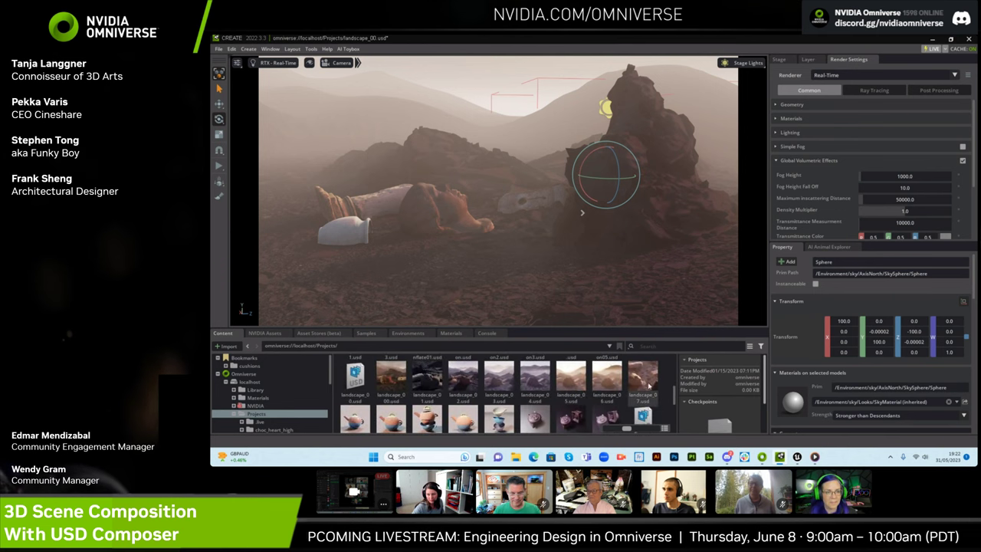
double_click(645, 376)
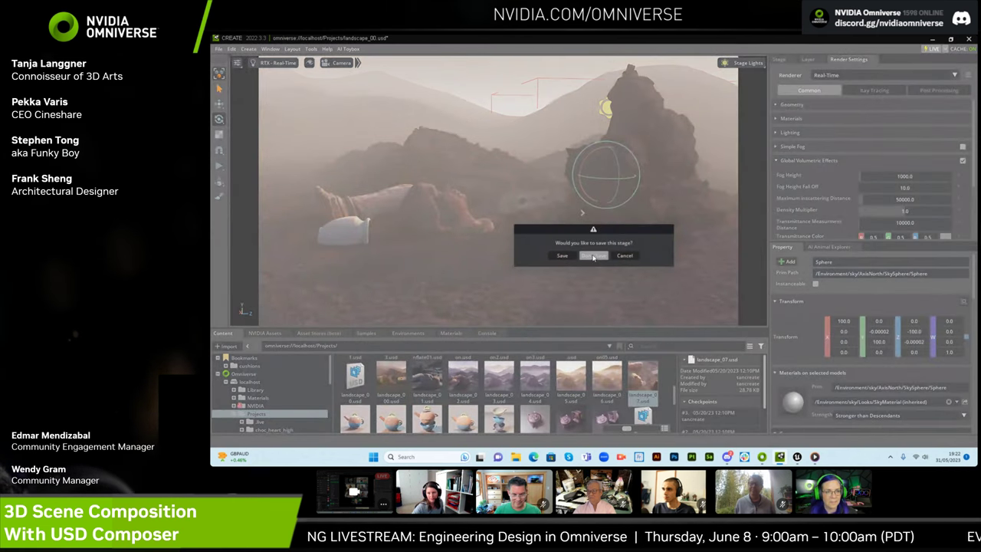
left_click(593, 255)
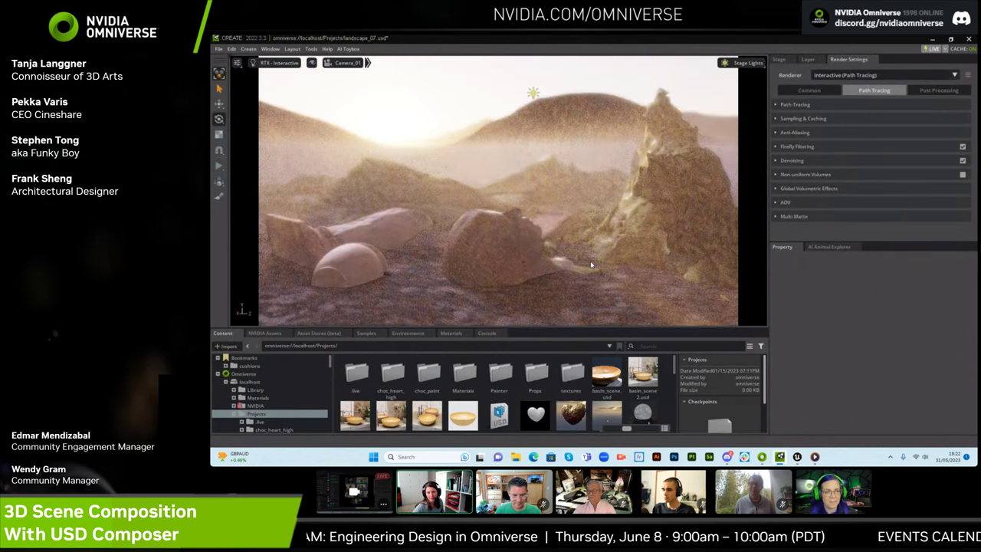
scroll(569, 242, "up", 5)
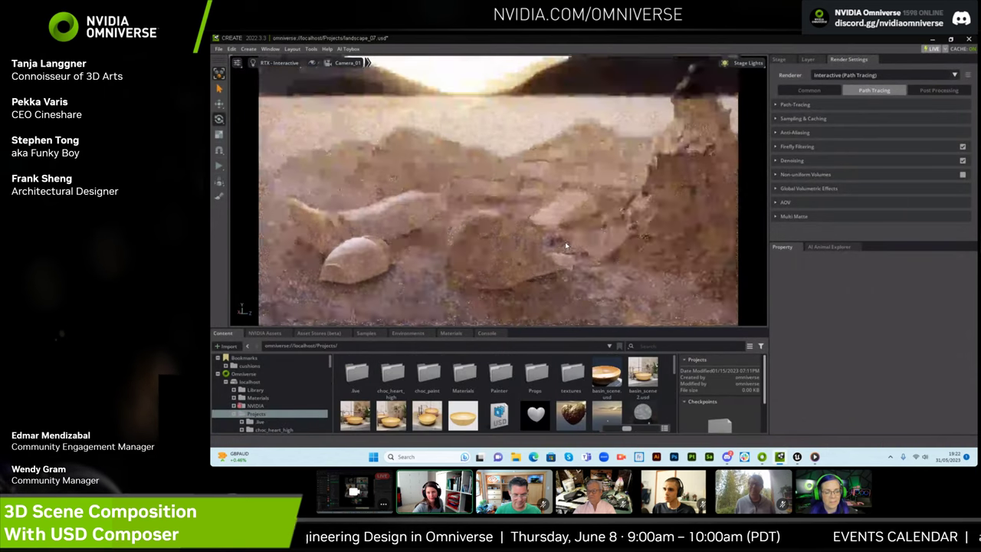
scroll(512, 254, "down", 3)
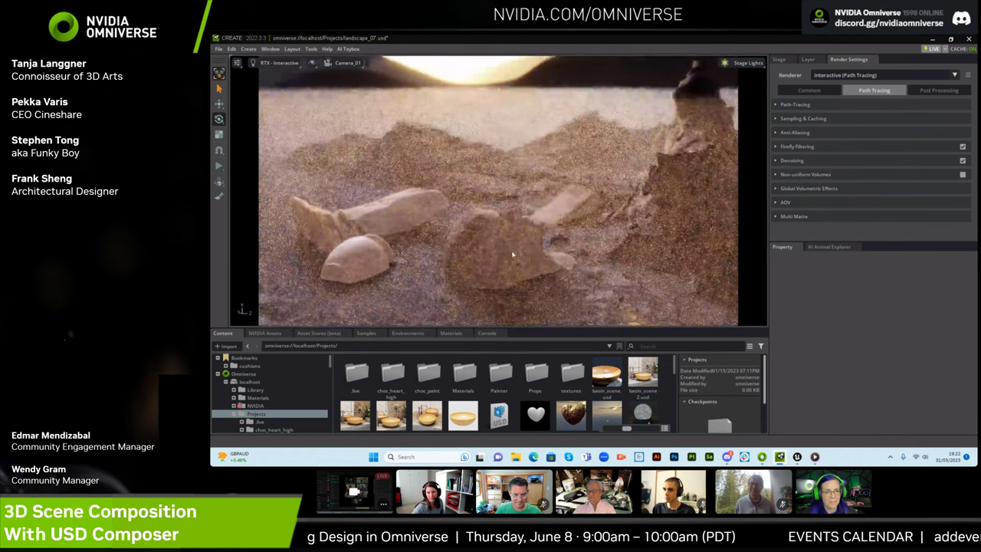
left_click_drag(512, 254, 578, 180, "alt")
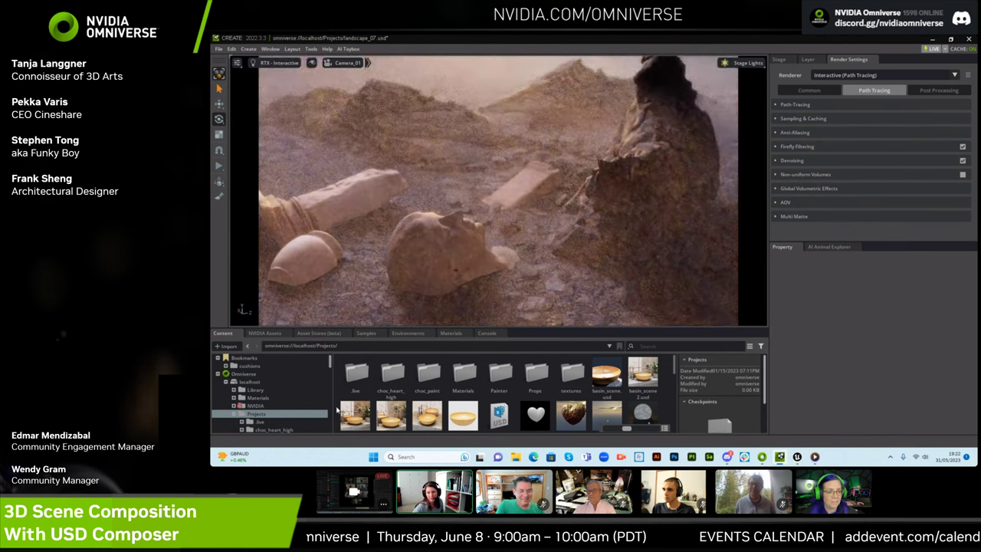
Show the animation Timeline and scrub Camera_01's move from about frame 55 through to frame 296
left_click(271, 49)
mouse_move(278, 65)
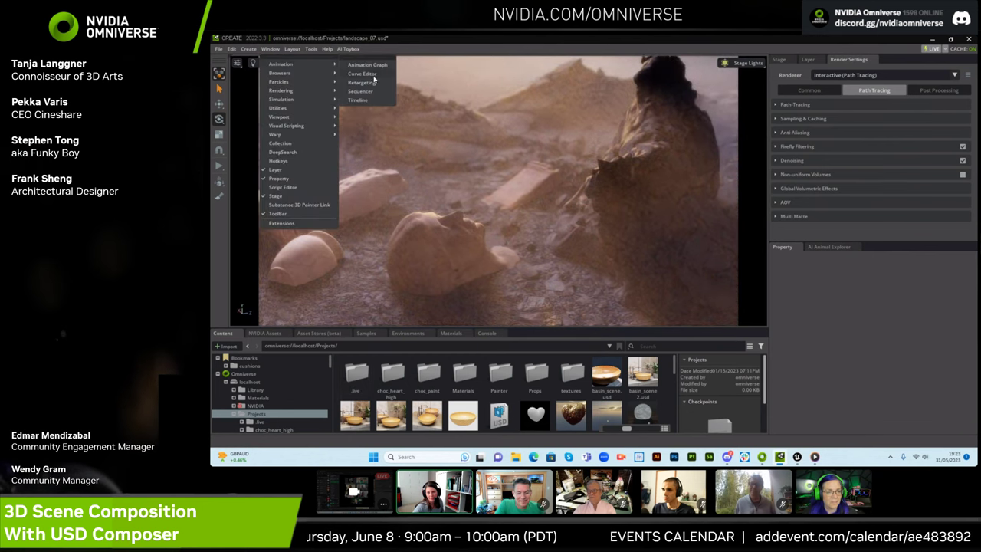
left_click(358, 100)
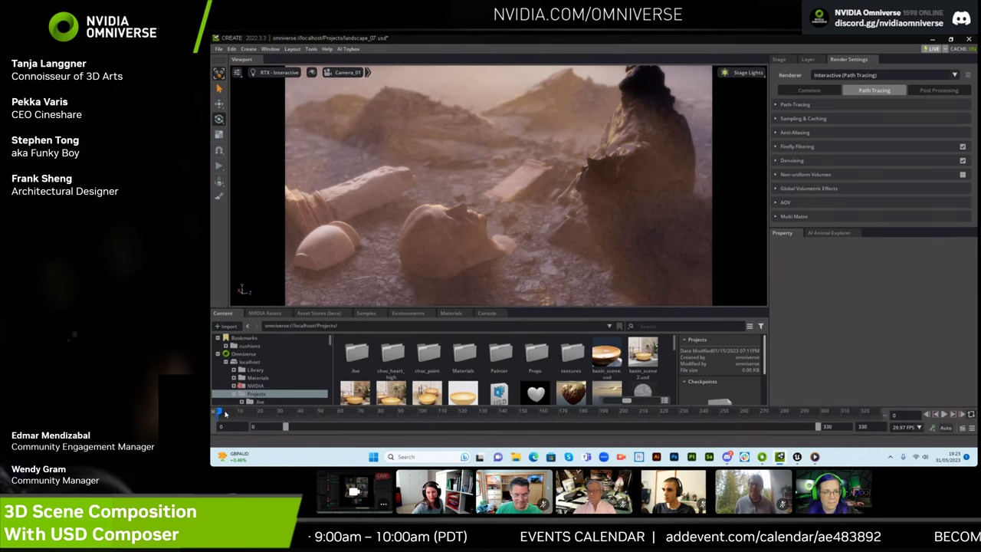
left_click_drag(224, 414, 350, 415)
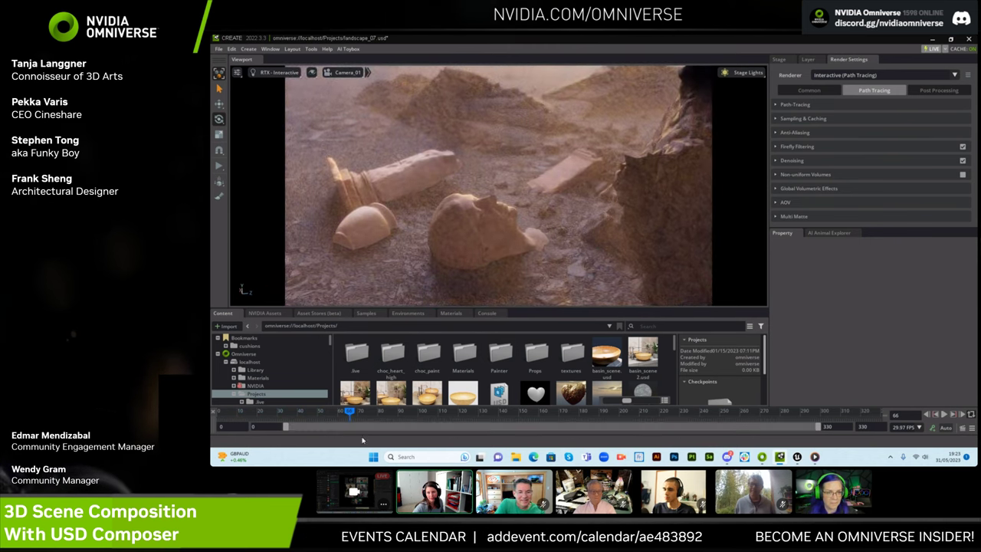
left_click_drag(349, 413, 812, 430)
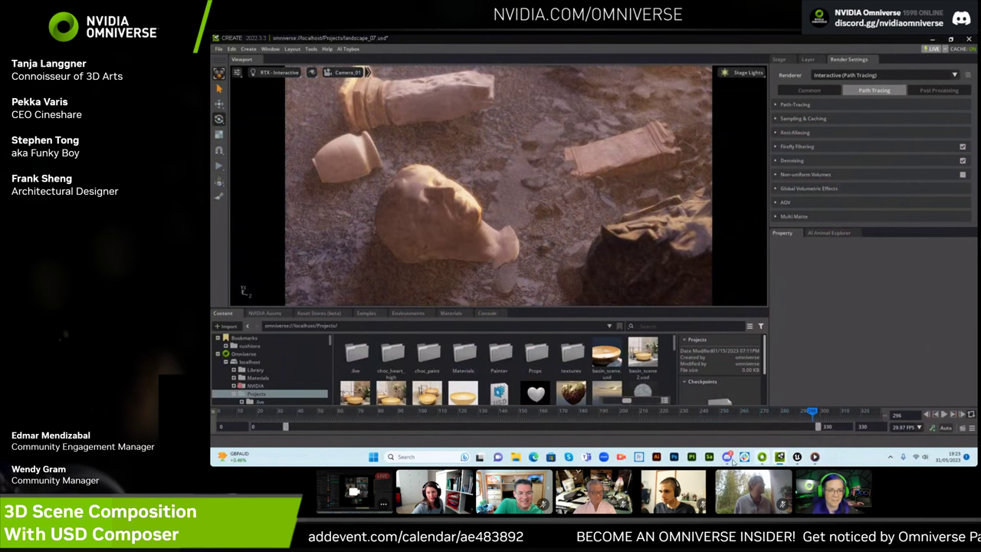
Watch the sleeping_giantHD render from the start in Media Player, then close the ended screen share
left_click(815, 456)
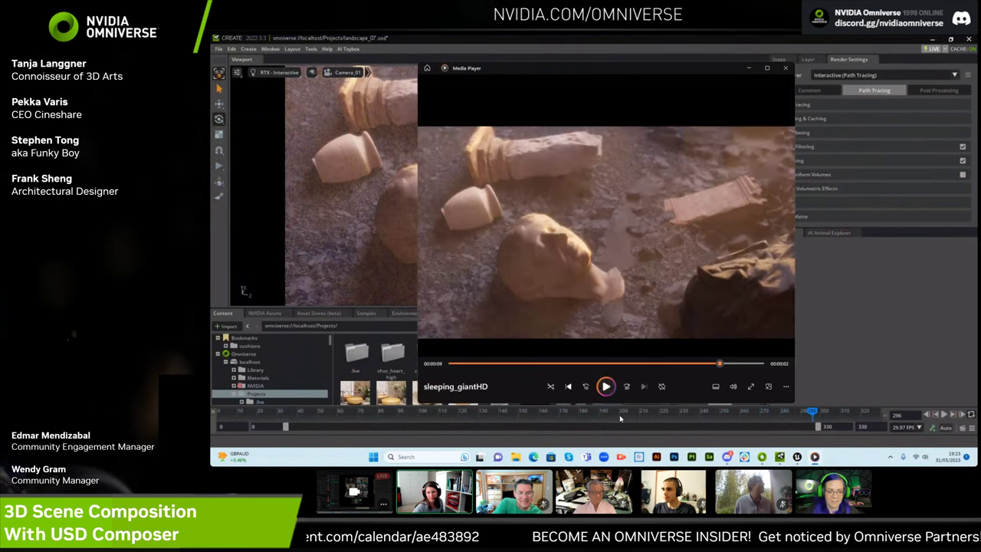
left_click(605, 387)
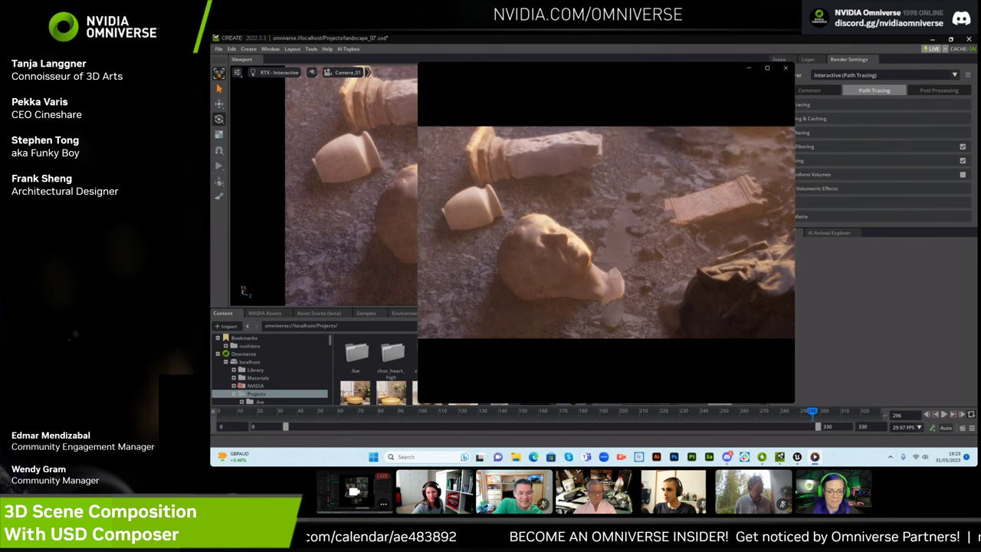
left_click(605, 387)
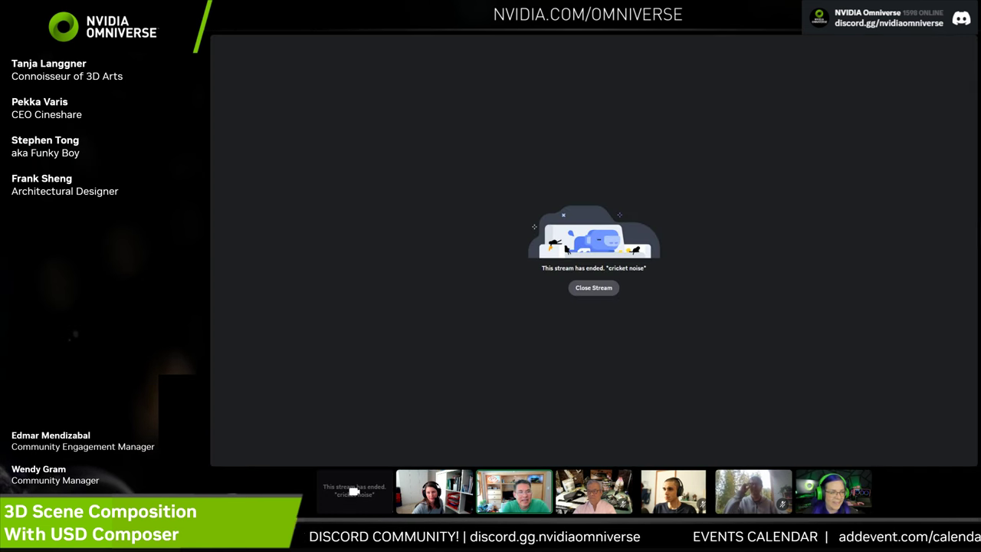
left_click(593, 287)
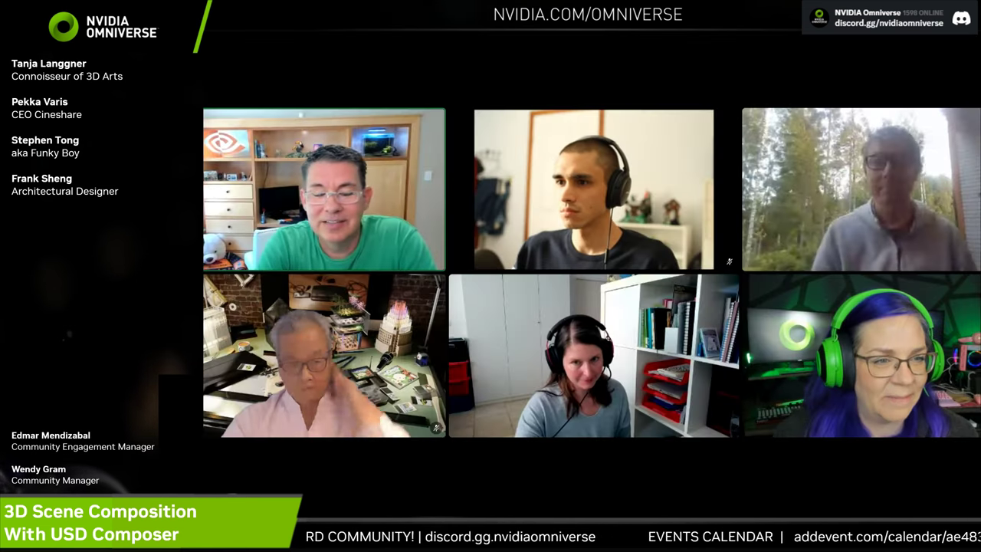